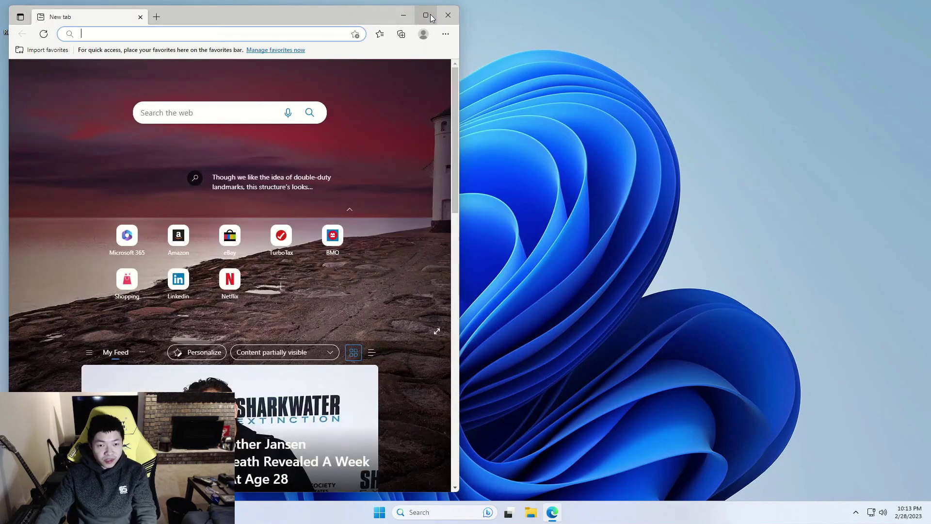
Step: Maximize Edge, search Bing for x360ce and open the x360ce.com site
{"action": "left_click", "coordinate": [426, 15]}
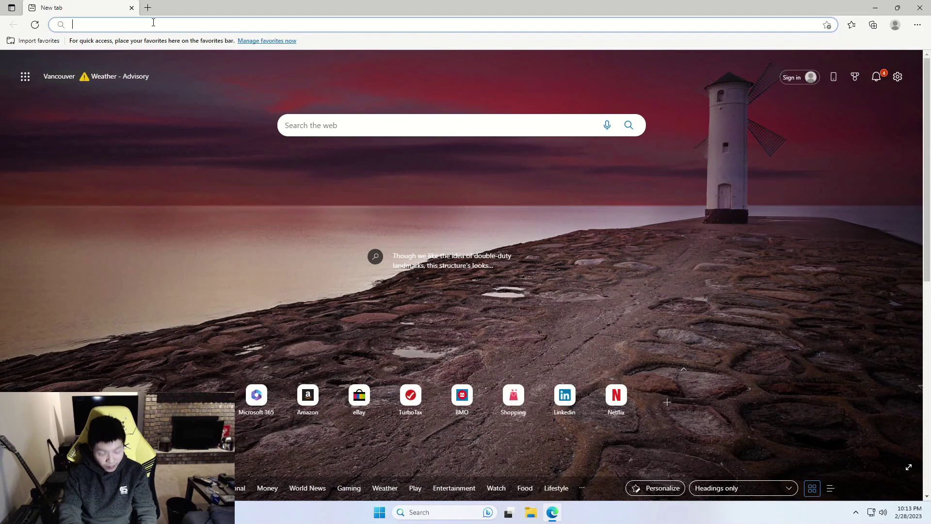
{"action": "type", "text": "x360ce"}
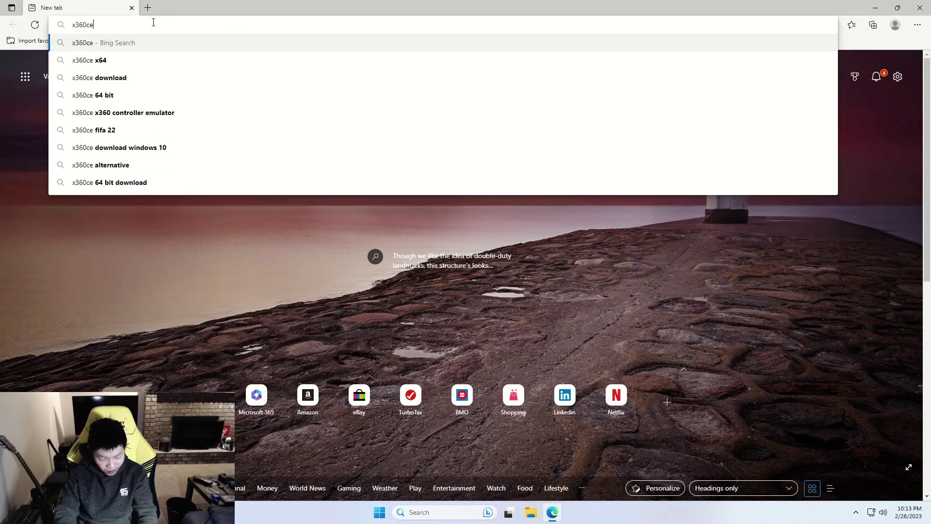
{"action": "key", "text": "Return"}
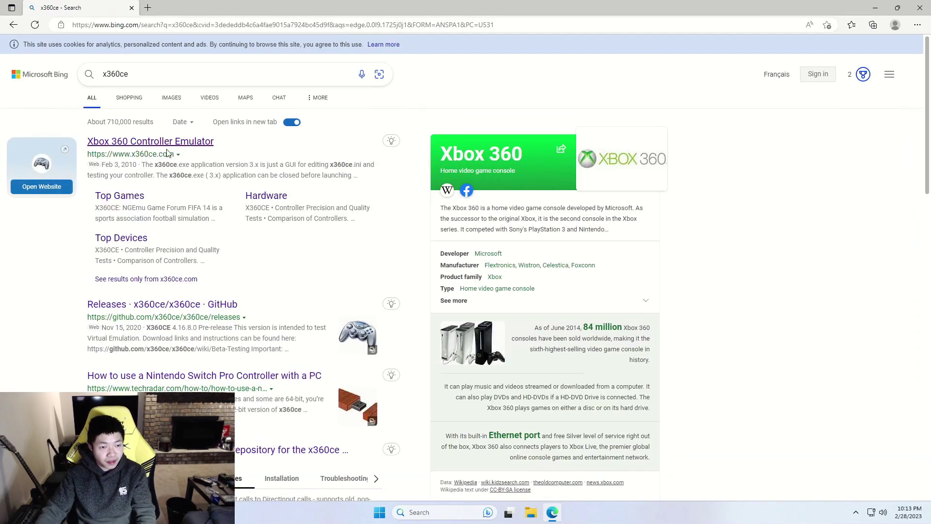
{"action": "left_click", "coordinate": [165, 142]}
{"action": "left_click", "coordinate": [91, 7]}
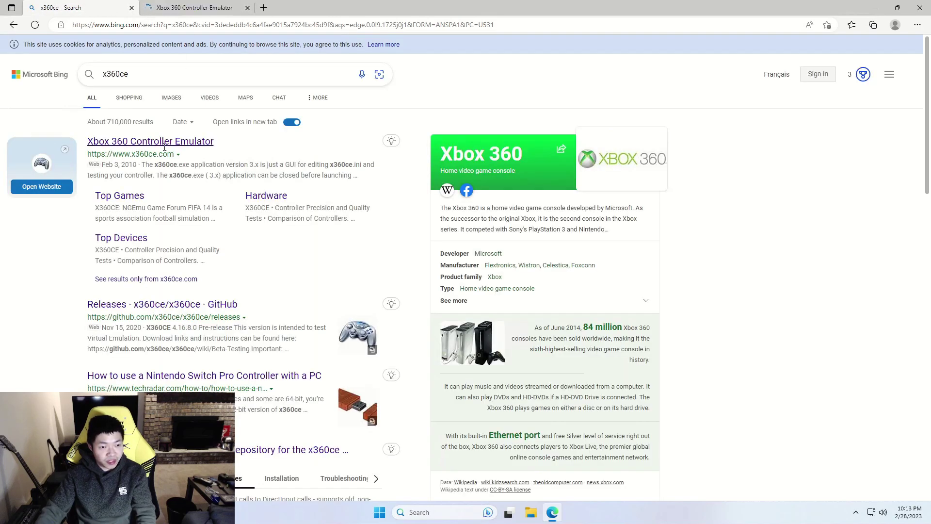
{"action": "left_click", "coordinate": [204, 6]}
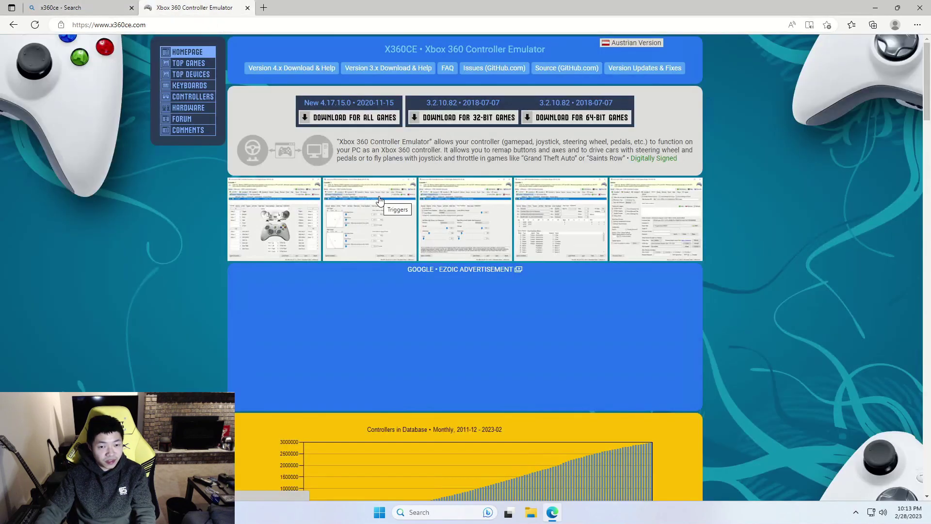
Step: Download x360ce.zip for all games, dismiss the ad, and show it in its folder
{"action": "left_click", "coordinate": [306, 119]}
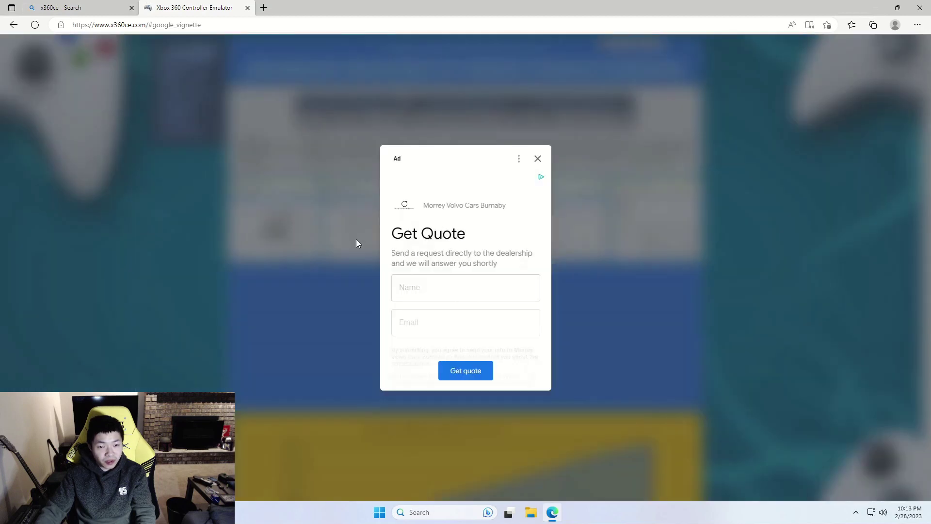
{"action": "left_click", "coordinate": [538, 160]}
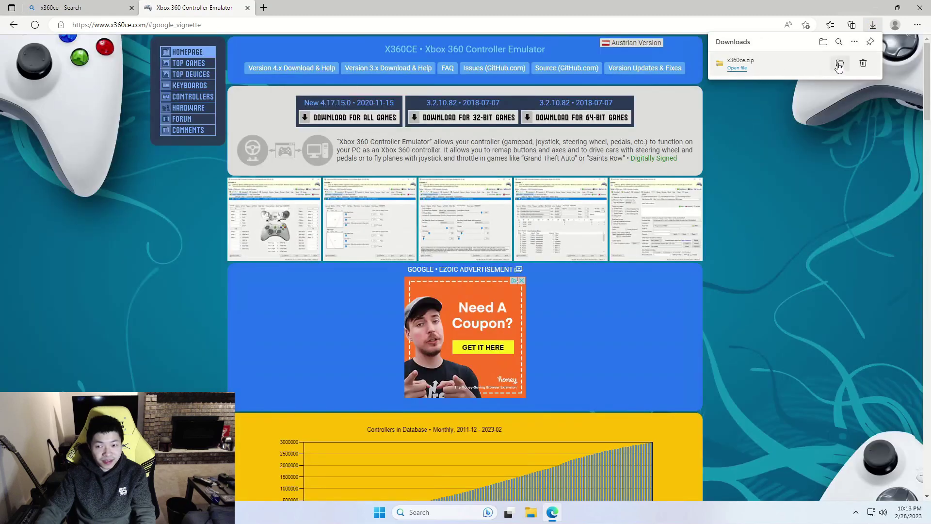
{"action": "left_click", "coordinate": [839, 65]}
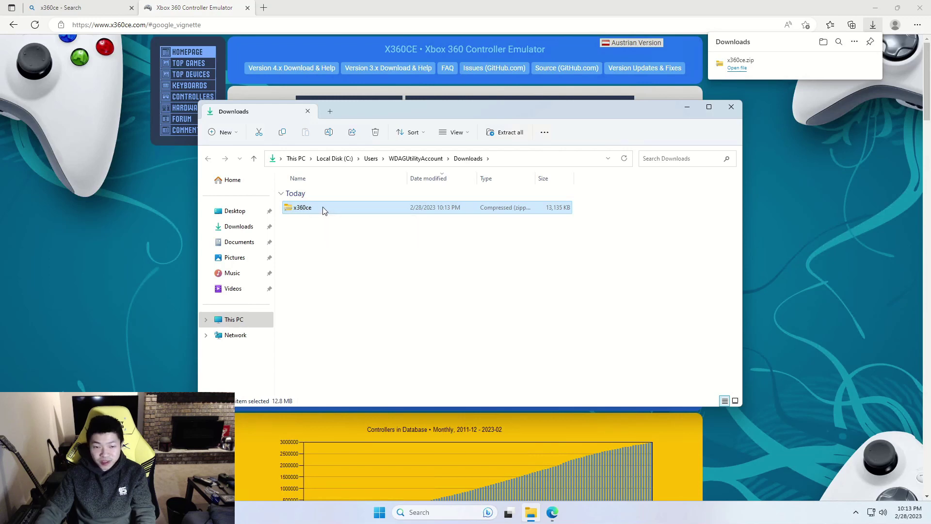
Step: Extract x360ce.zip into the suggested x360ce folder
{"action": "right_click", "coordinate": [323, 208]}
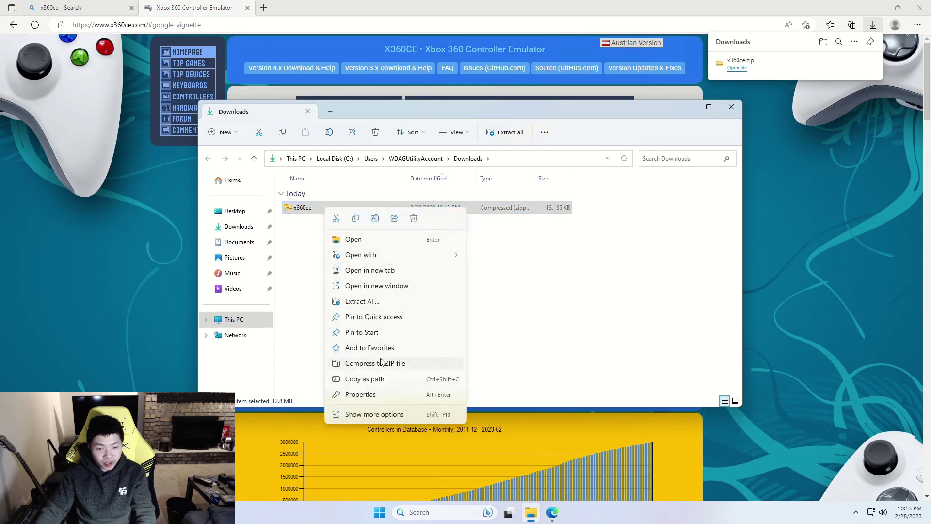
{"action": "mouse_move", "coordinate": [373, 255]}
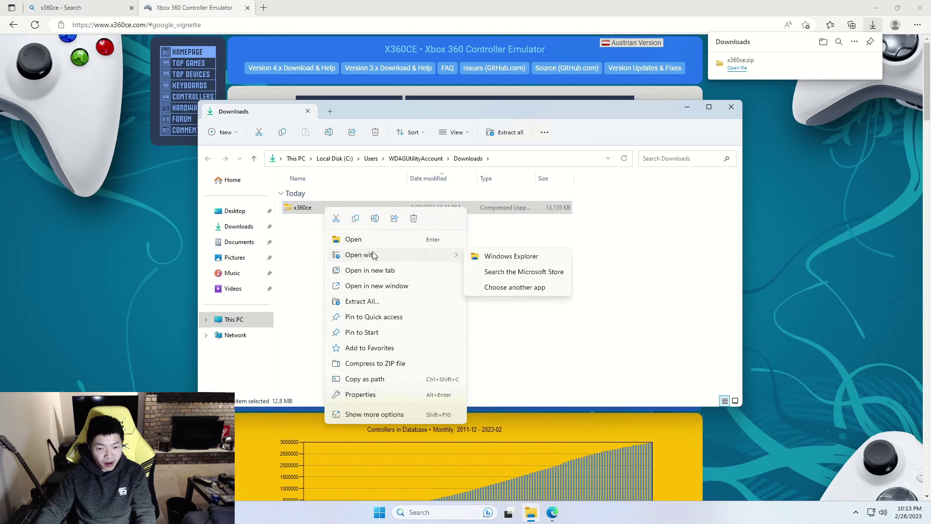
{"action": "left_click", "coordinate": [369, 301]}
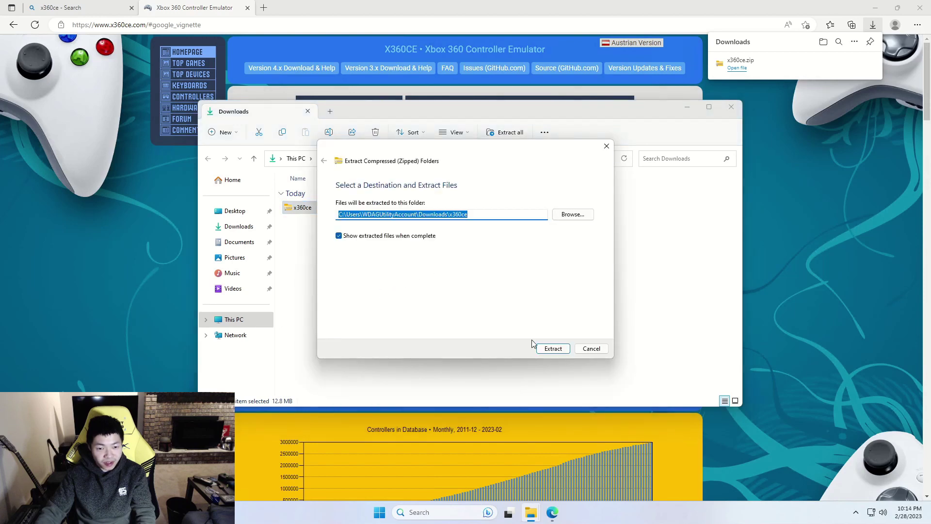
{"action": "left_click", "coordinate": [545, 349]}
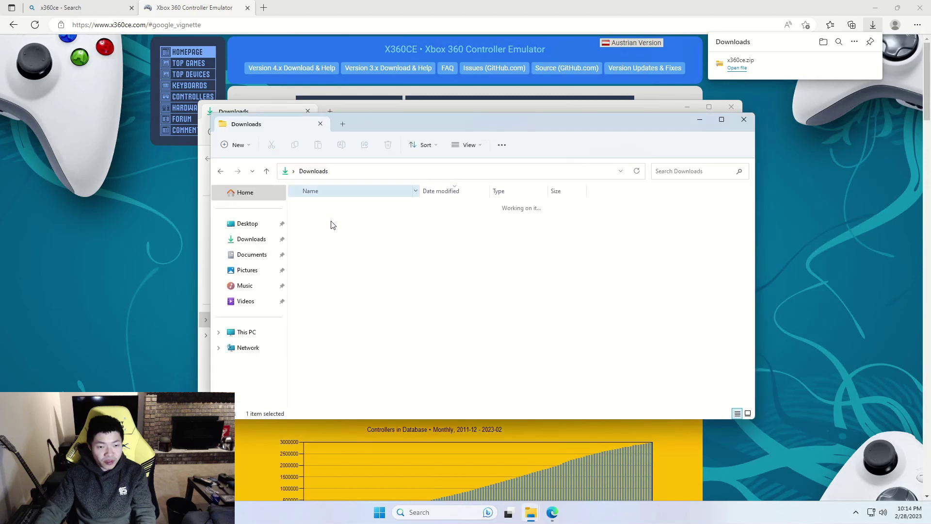
Step: Open the extracted x360ce folder in Downloads and launch x360ce.exe
{"action": "left_click", "coordinate": [313, 171]}
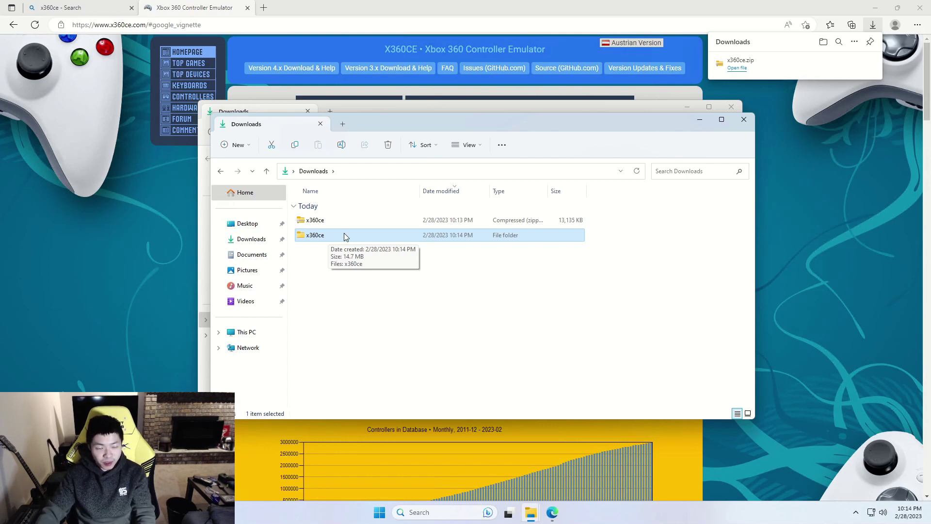
{"action": "double_click", "coordinate": [346, 237]}
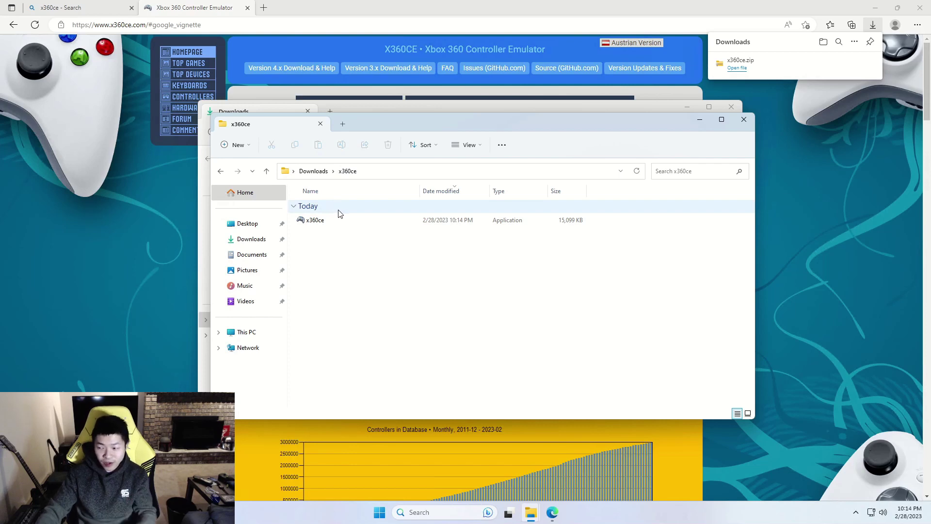
{"action": "double_click", "coordinate": [337, 220]}
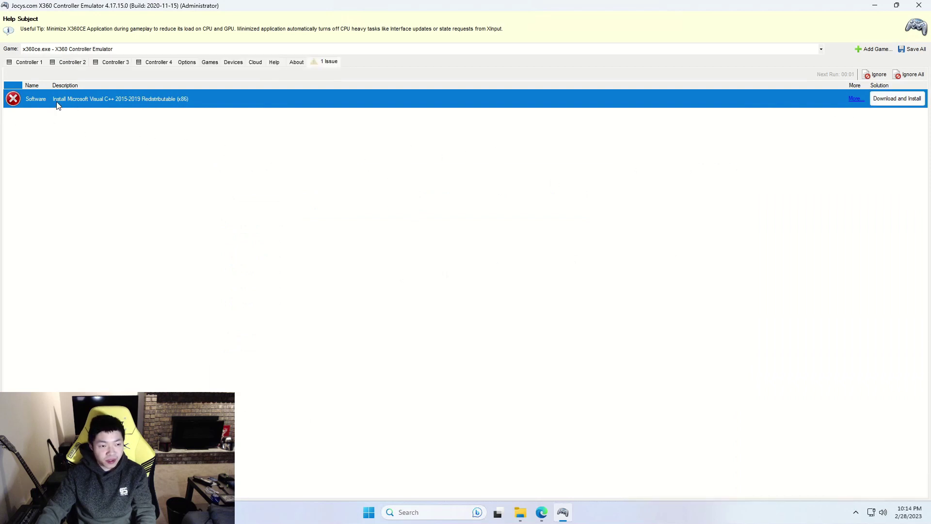
Step: Open Microsoft's Visual C++ Redistributable downloads page from X360CE's missing-runtime prompt, finding vc_redist.x86.exe
{"action": "left_click", "coordinate": [876, 97]}
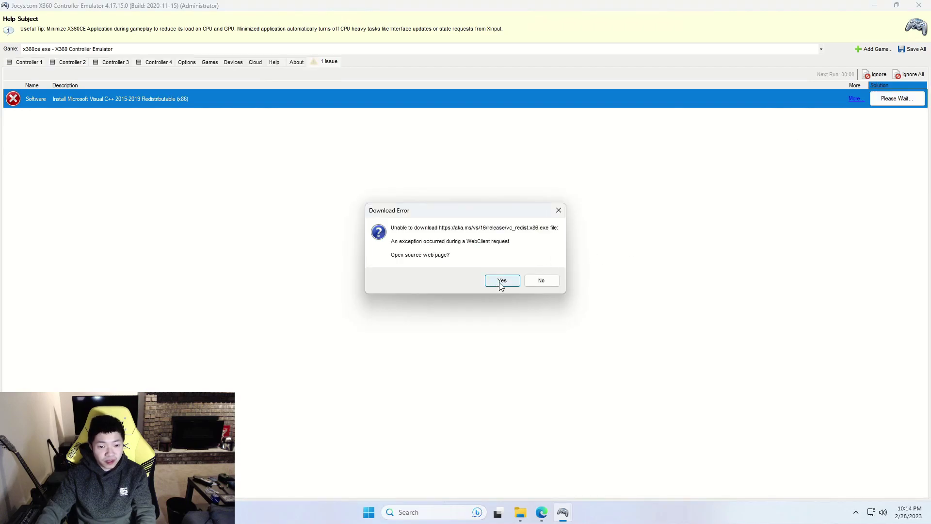
{"action": "left_click", "coordinate": [502, 282]}
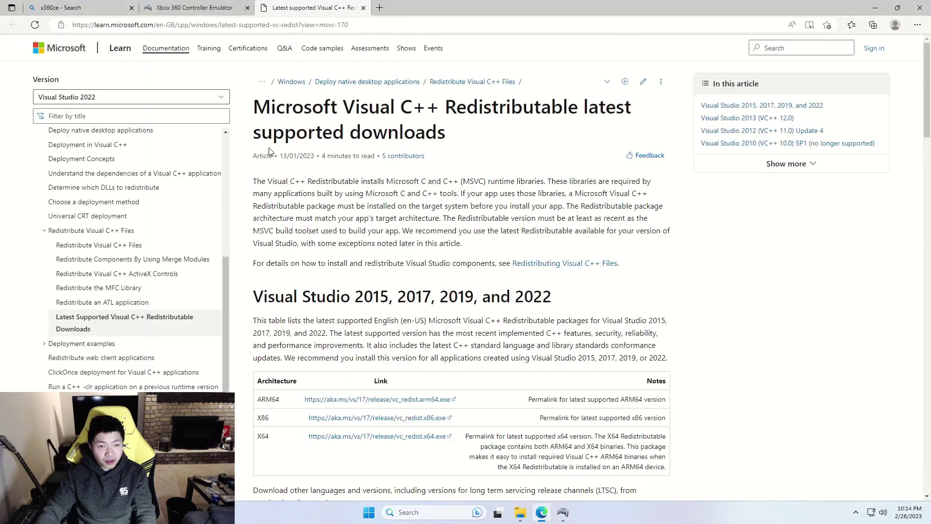
{"action": "scroll", "coordinate": [472, 229], "scroll_direction": "down", "scroll_amount": 15}
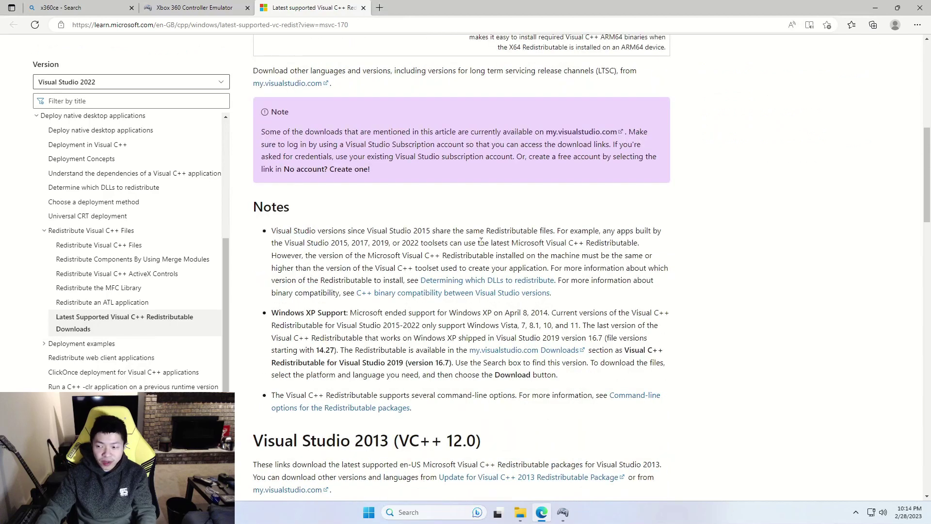
{"action": "scroll", "coordinate": [516, 250], "scroll_direction": "down", "scroll_amount": 1}
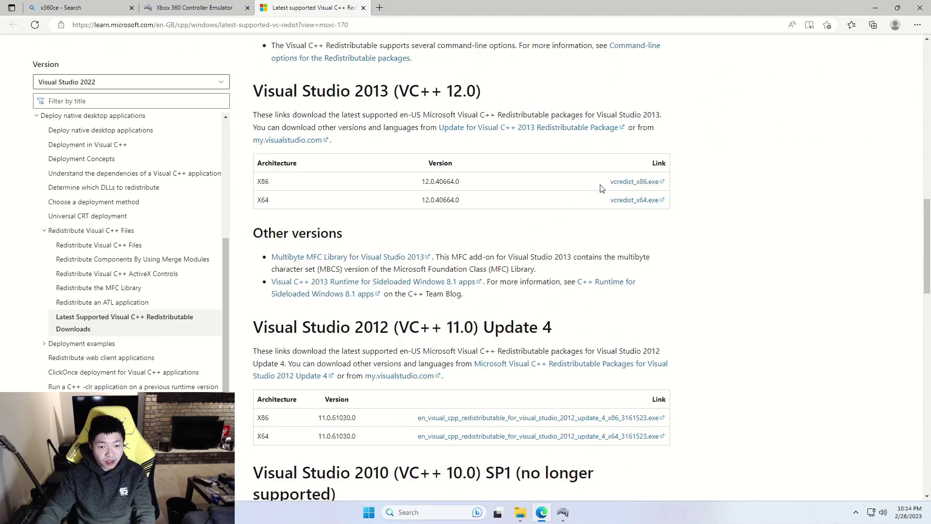
{"action": "key", "text": "alt+Tab"}
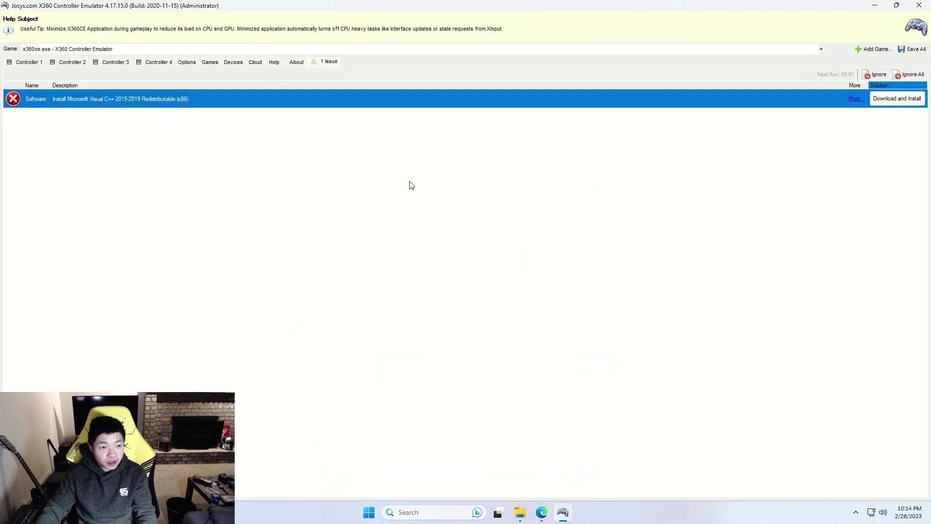
{"action": "key", "text": "alt+Tab"}
{"action": "scroll", "coordinate": [473, 223], "scroll_direction": "up", "scroll_amount": 15}
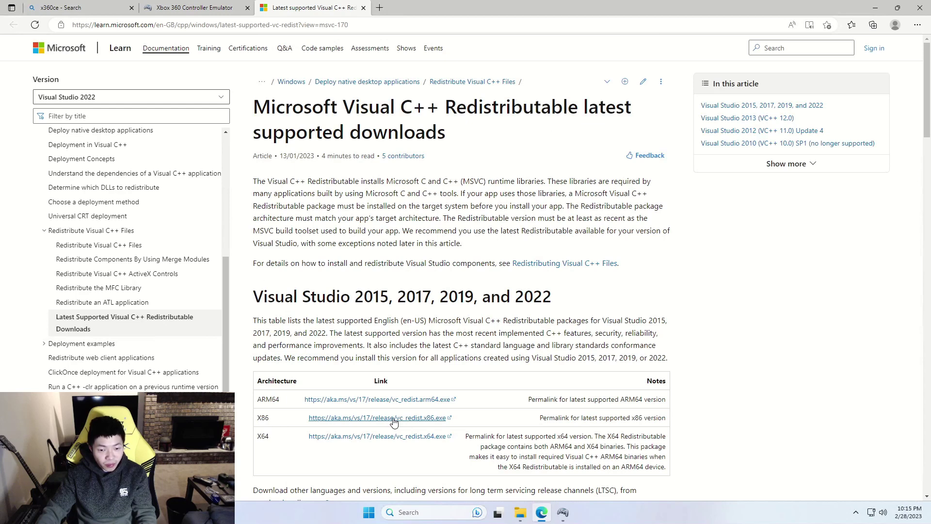
{"action": "key", "text": "alt+Tab"}
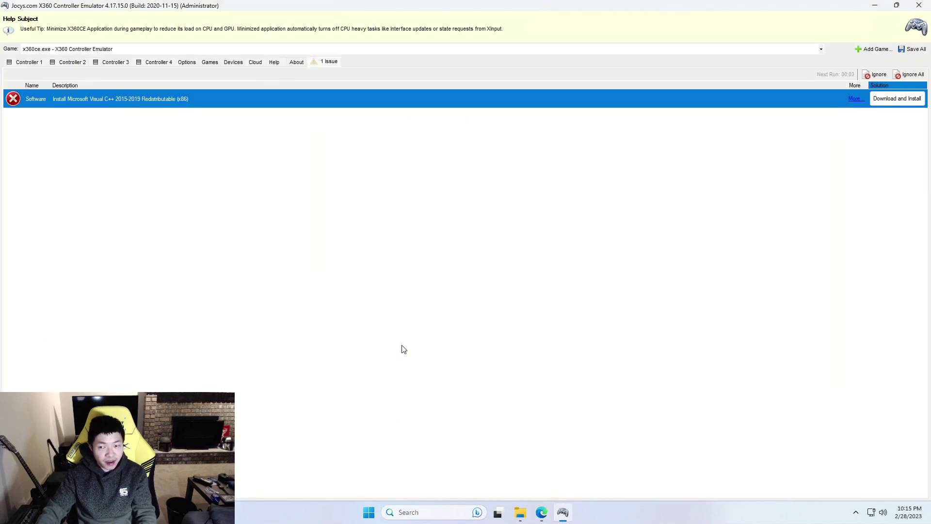
{"action": "key", "text": "alt+Tab"}
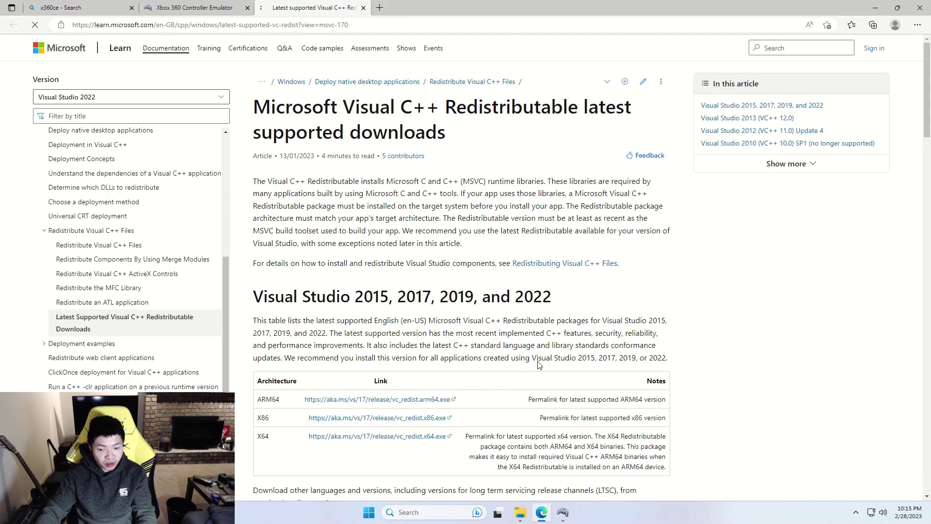
Step: Run VC_redist.x86.exe and install the x86 Visual C++ Redistributable
{"action": "left_click", "coordinate": [738, 68]}
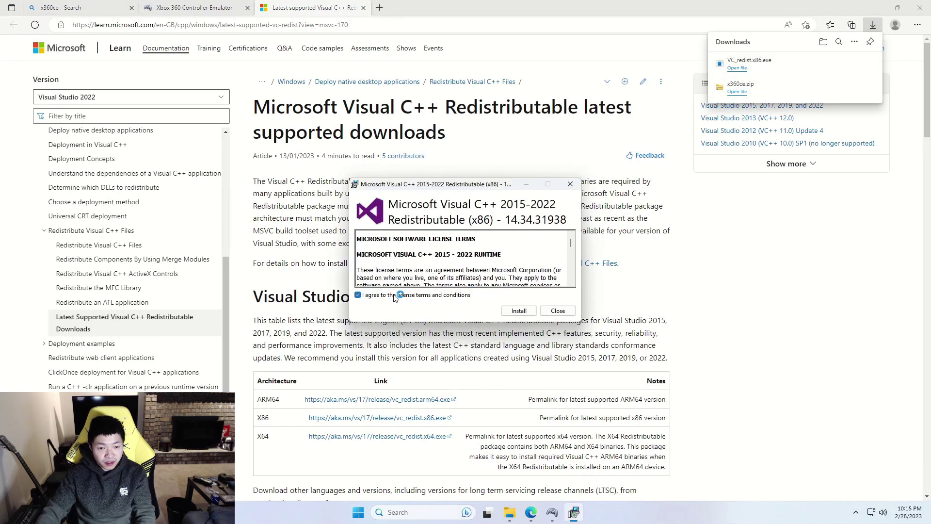
{"action": "left_click", "coordinate": [518, 311]}
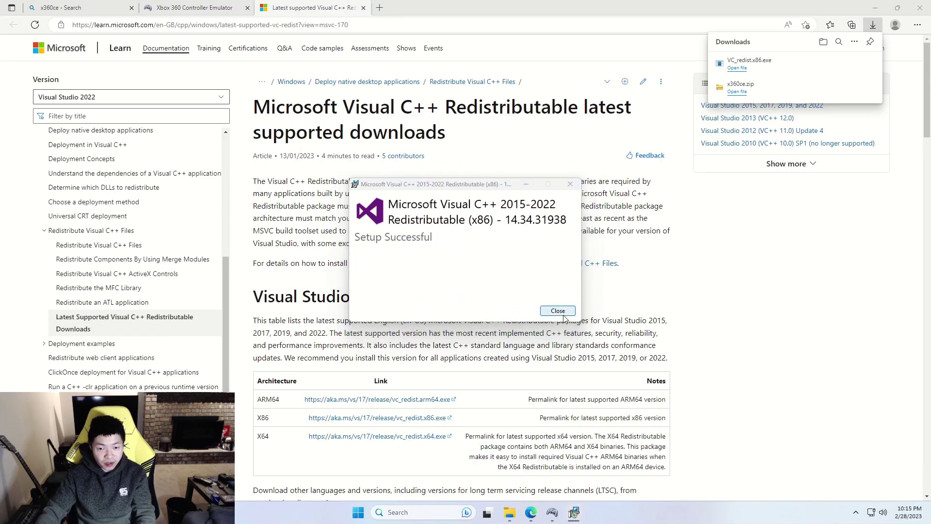
{"action": "left_click", "coordinate": [563, 312]}
Step: Download and install the x64 Visual C++ 2015-2022 Redistributable, then return to X360CE
{"action": "left_click", "coordinate": [406, 435]}
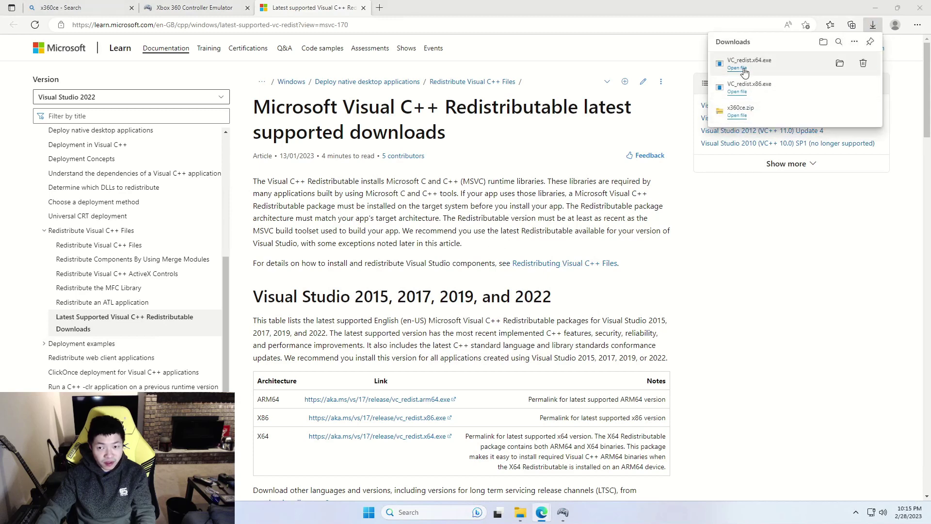
{"action": "left_click", "coordinate": [737, 68]}
{"action": "left_click", "coordinate": [518, 311]}
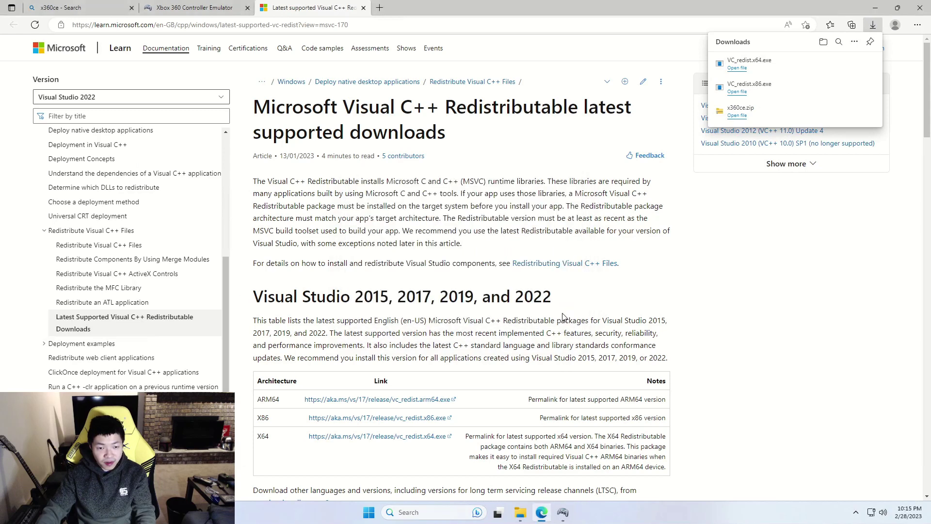
{"action": "left_click", "coordinate": [562, 513]}
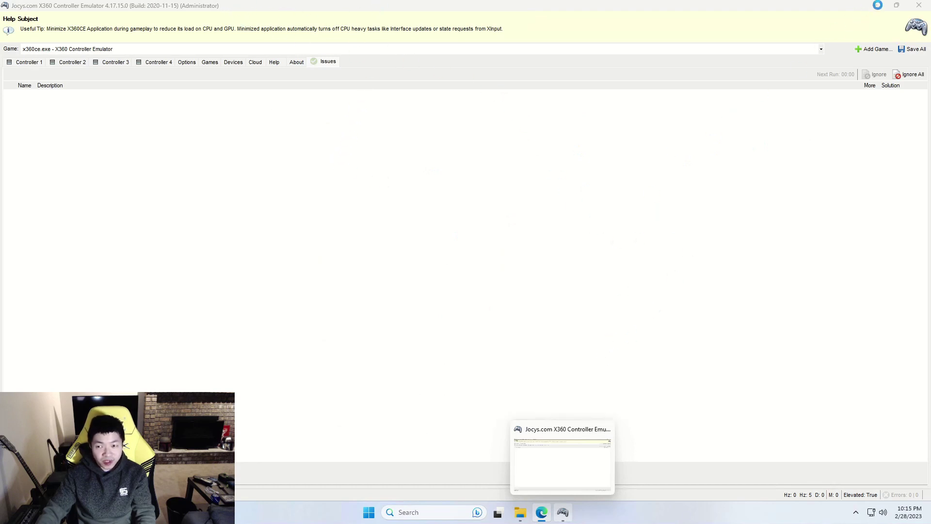
Step: Close the X360CE window and open Task Manager
{"action": "right_click", "coordinate": [563, 513]}
{"action": "left_click", "coordinate": [555, 487]}
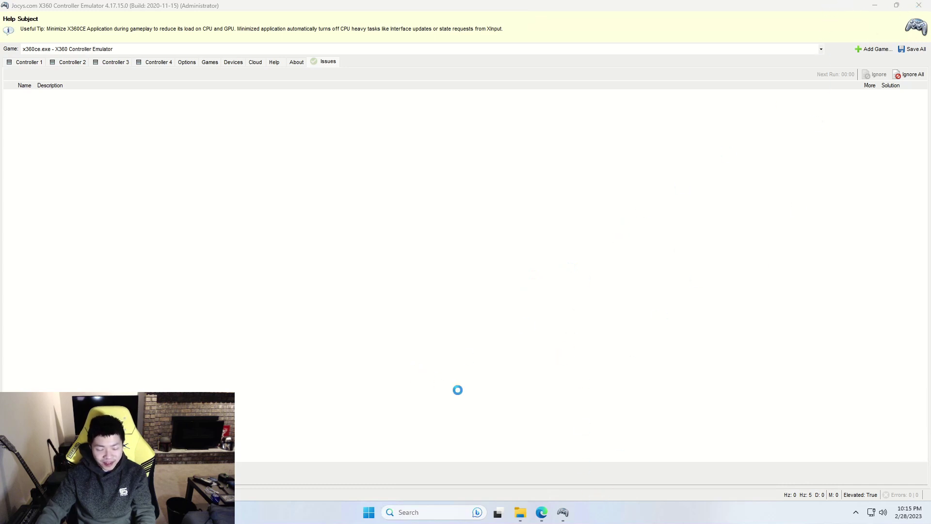
{"action": "key", "text": "ctrl+shift+Escape"}
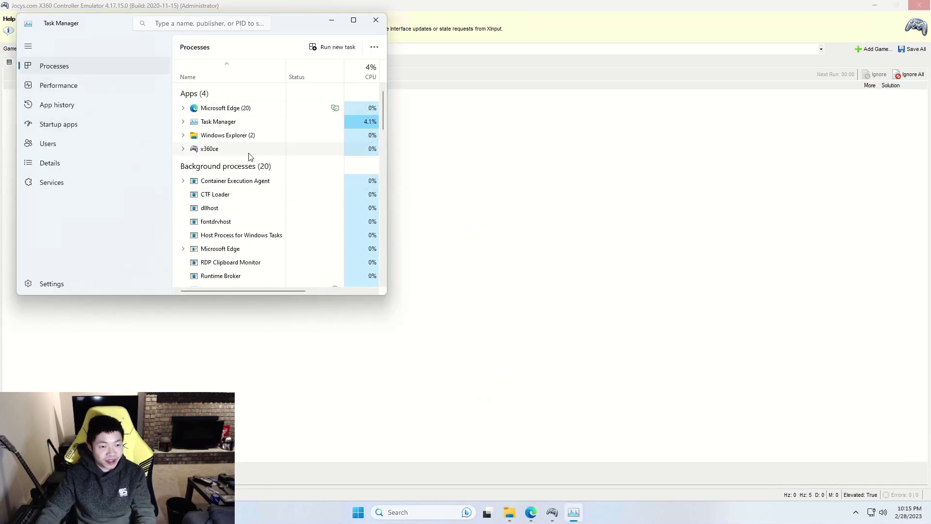
{"action": "scroll", "coordinate": [251, 156], "scroll_direction": "down", "scroll_amount": 1}
{"action": "scroll", "coordinate": [245, 150], "scroll_direction": "up", "scroll_amount": 1}
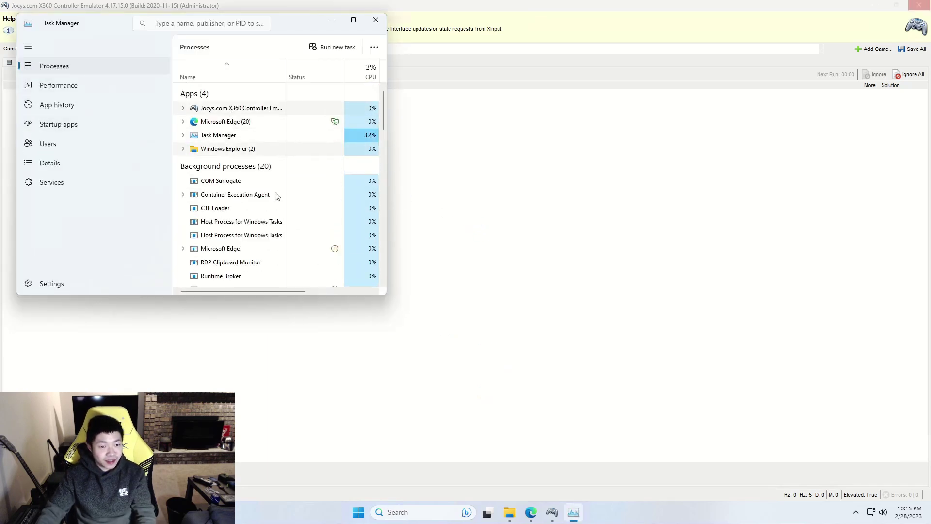
Step: End the X360CE process and relaunch x360ce from the x360ce folder
{"action": "right_click", "coordinate": [228, 109]}
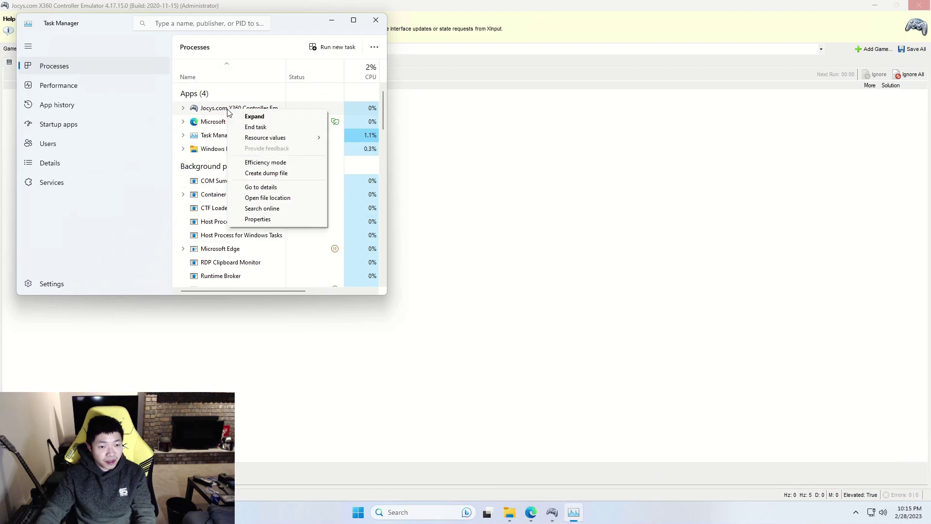
{"action": "left_click", "coordinate": [245, 127]}
{"action": "left_click", "coordinate": [555, 124]}
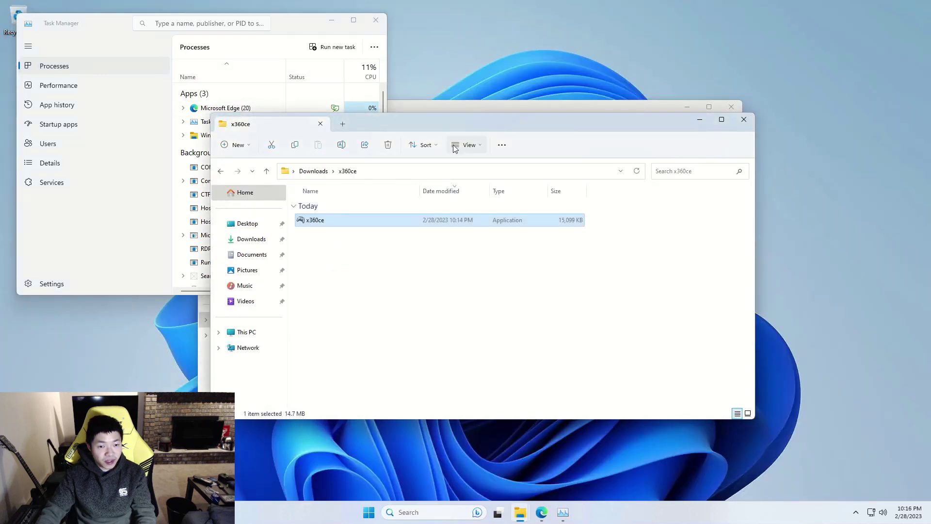
{"action": "double_click", "coordinate": [339, 220]}
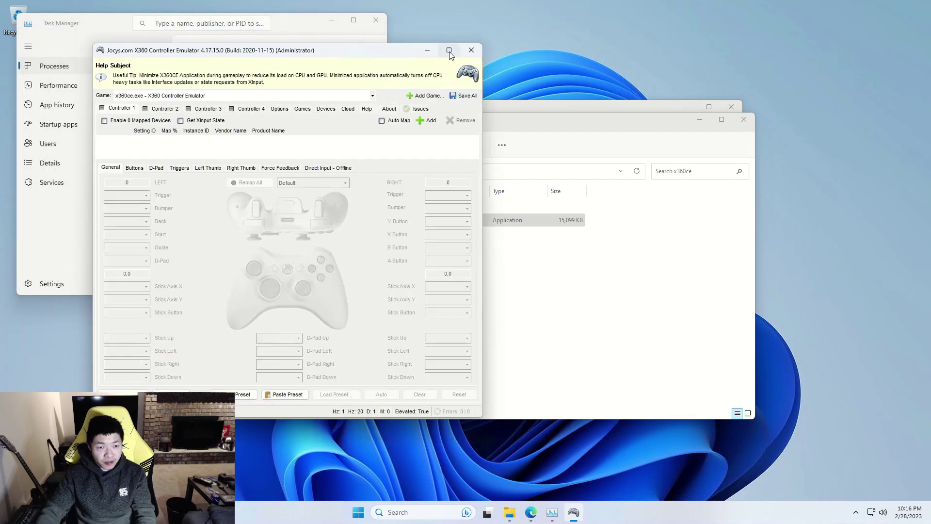
Step: Maximize X360CE and install the ViGEm virtual gamepad bus under Options > Virtual Device
{"action": "left_click", "coordinate": [449, 46]}
{"action": "left_click", "coordinate": [188, 64]}
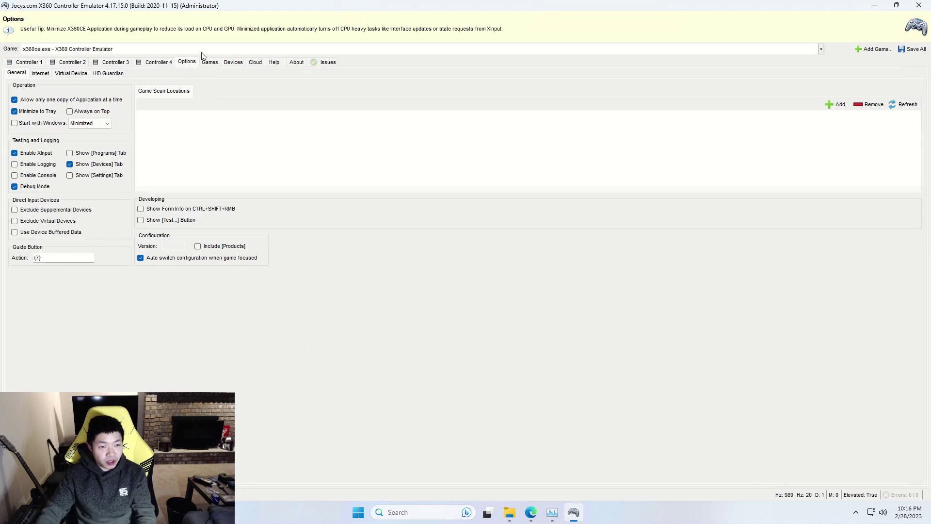
{"action": "left_click", "coordinate": [66, 74]}
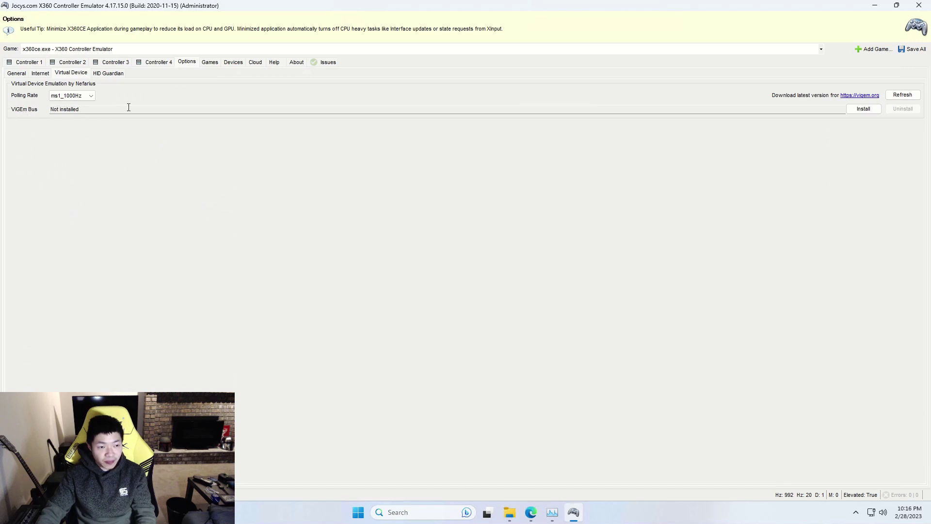
{"action": "left_click", "coordinate": [864, 109]}
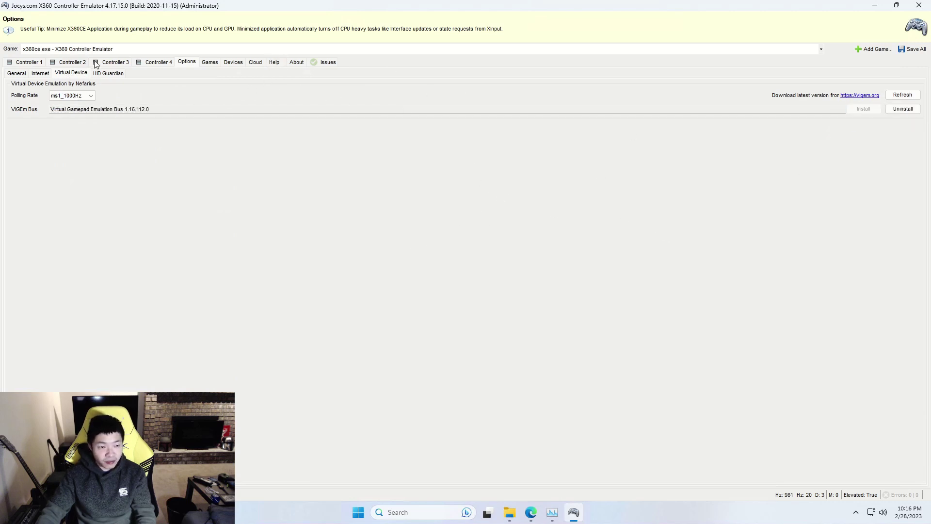
Step: Install the HID Guardian driver and approve the Windows Security prompt
{"action": "left_click", "coordinate": [112, 75]}
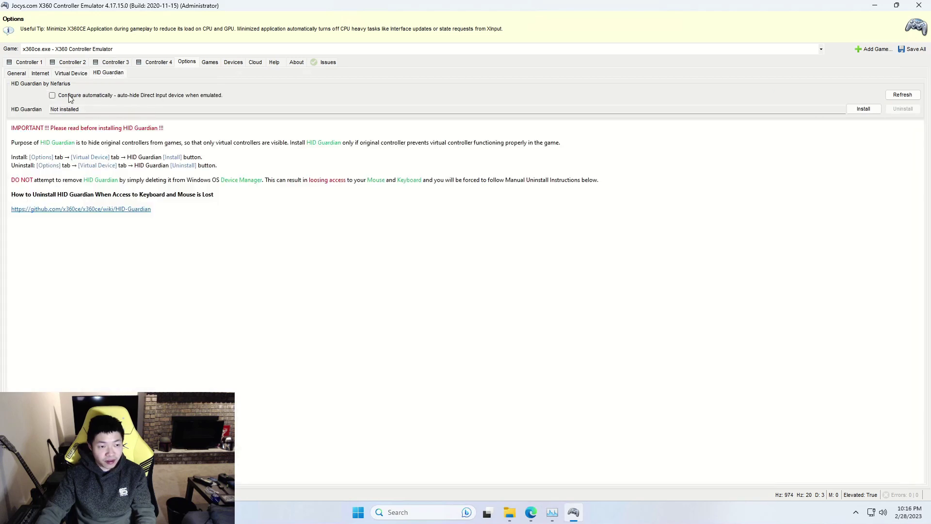
{"action": "left_click", "coordinate": [82, 76]}
{"action": "left_click", "coordinate": [104, 77]}
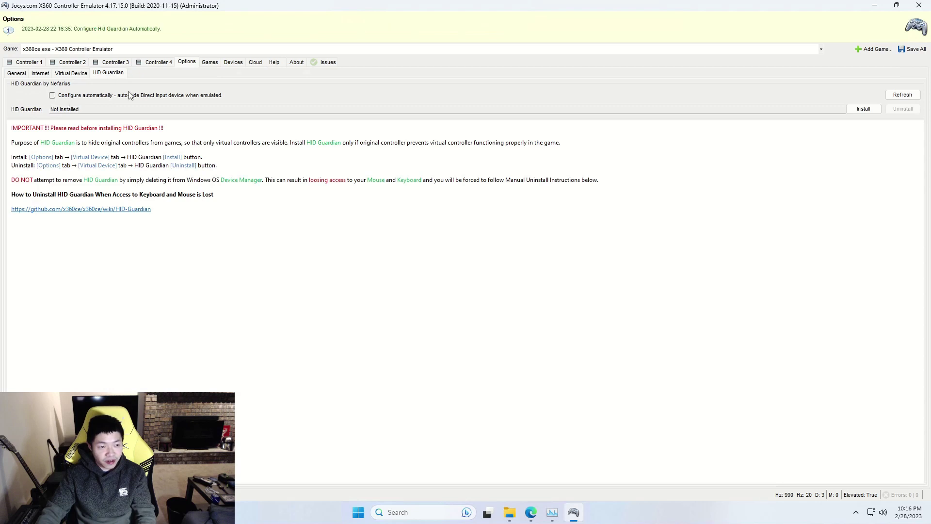
{"action": "left_click", "coordinate": [863, 109]}
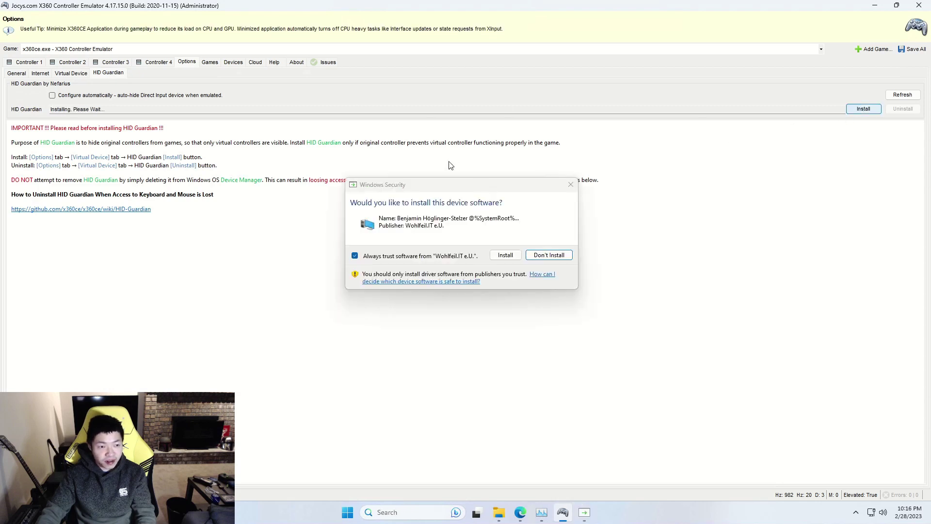
{"action": "left_click", "coordinate": [505, 256]}
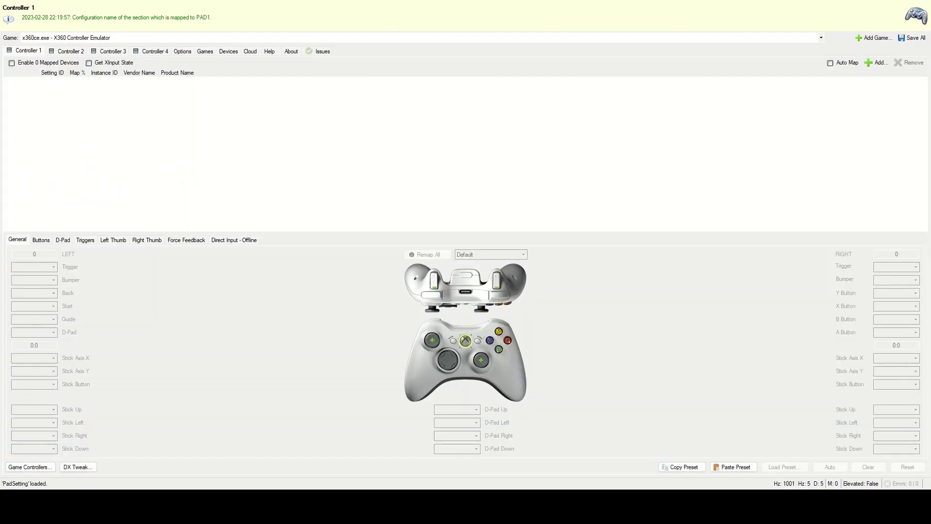
Step: Add Clone Hero.exe from E:\Games\Clone Hero\Clone Hero and select it on the Games tab
{"action": "left_click", "coordinate": [182, 52]}
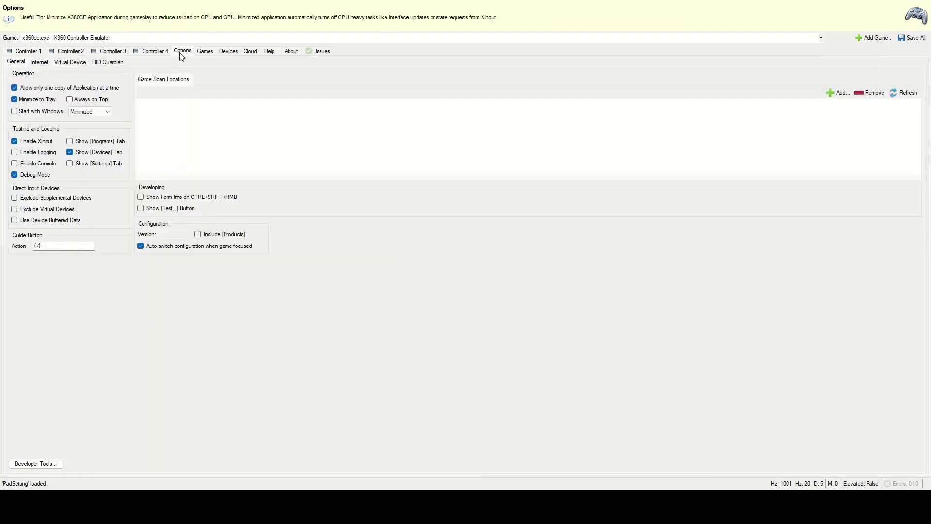
{"action": "left_click", "coordinate": [28, 51]}
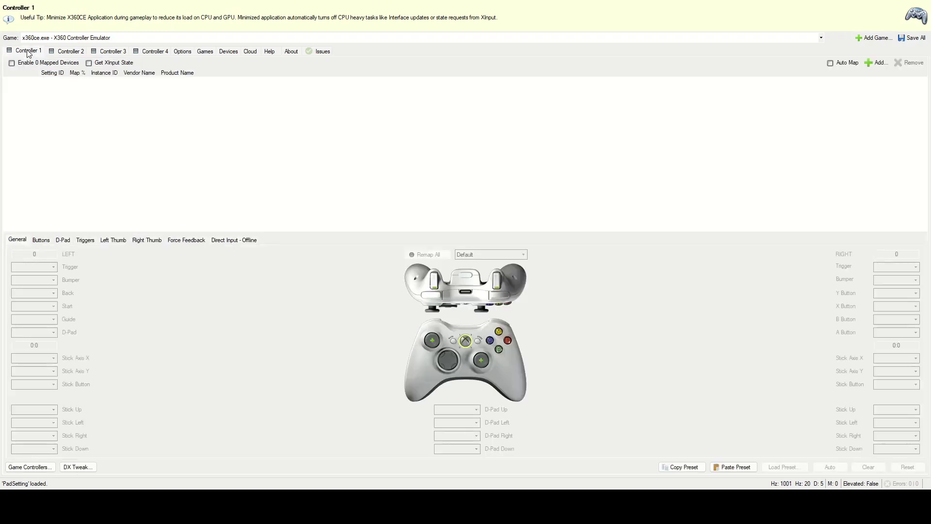
{"action": "left_click", "coordinate": [874, 38]}
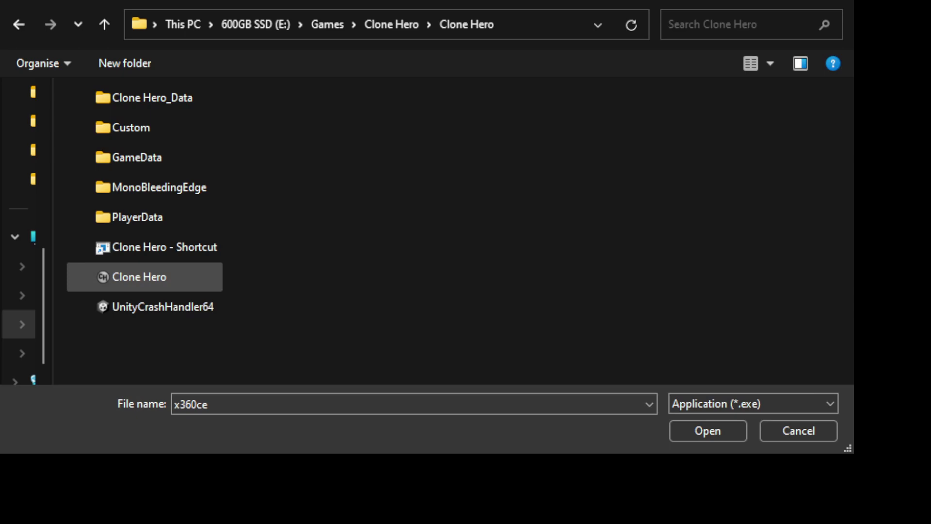
{"action": "left_click", "coordinate": [158, 280]}
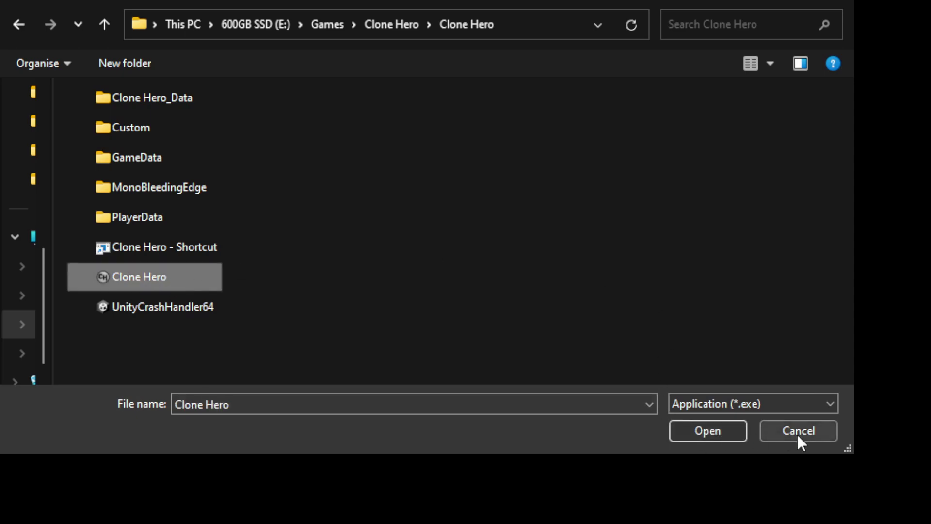
{"action": "left_click", "coordinate": [811, 431]}
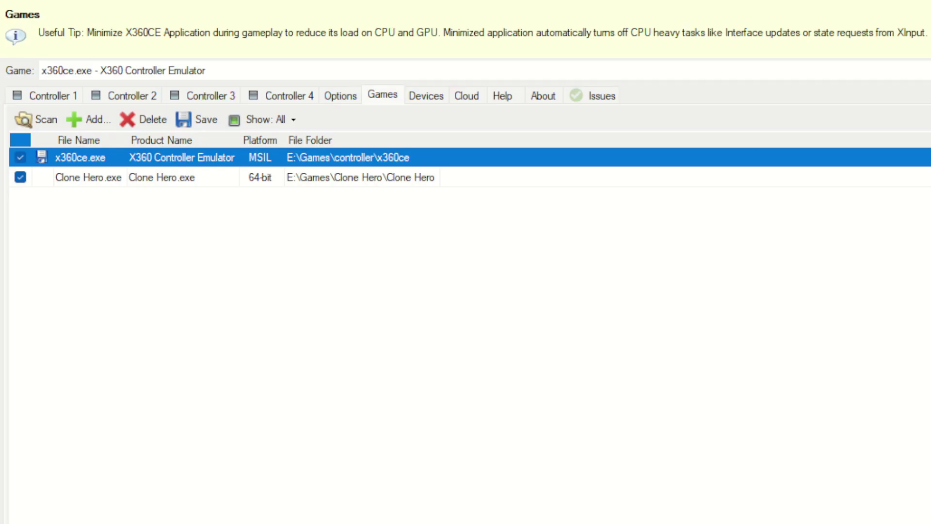
{"action": "left_click", "coordinate": [76, 180]}
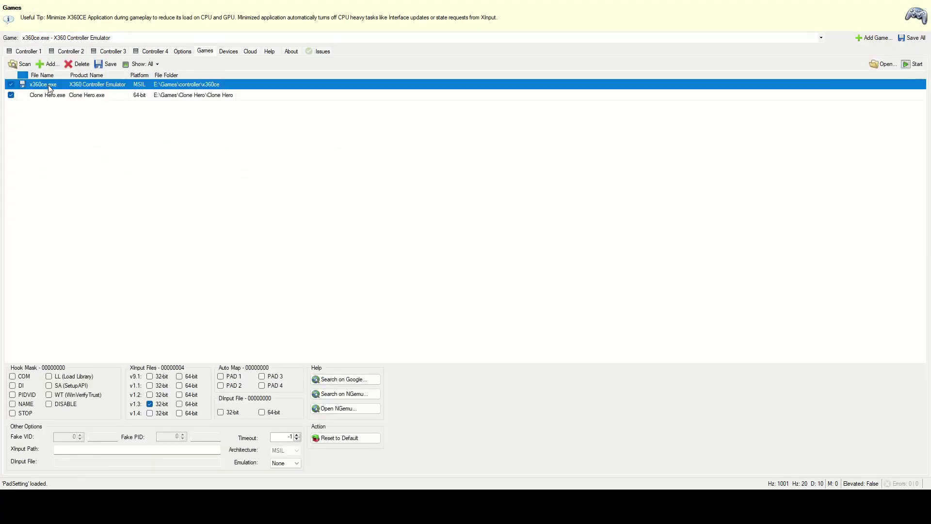
{"action": "left_click", "coordinate": [33, 97]}
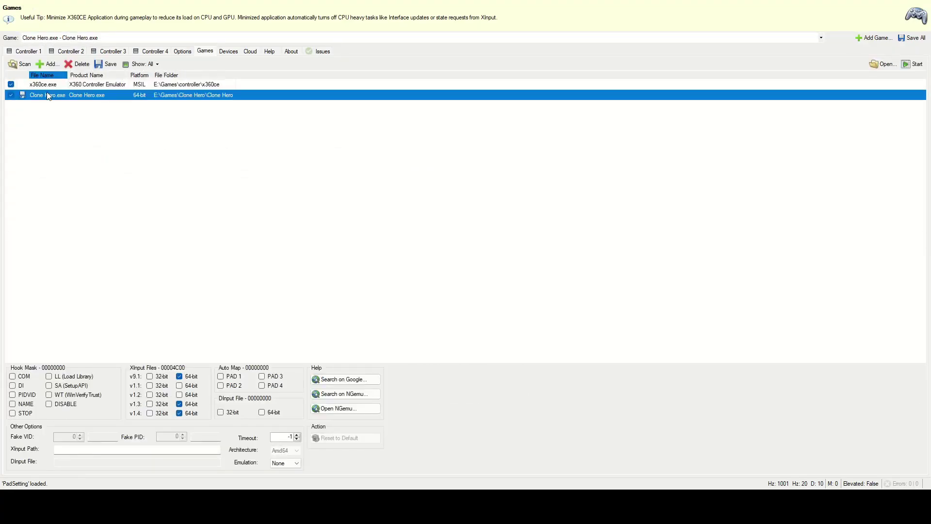
{"action": "left_click", "coordinate": [25, 52]}
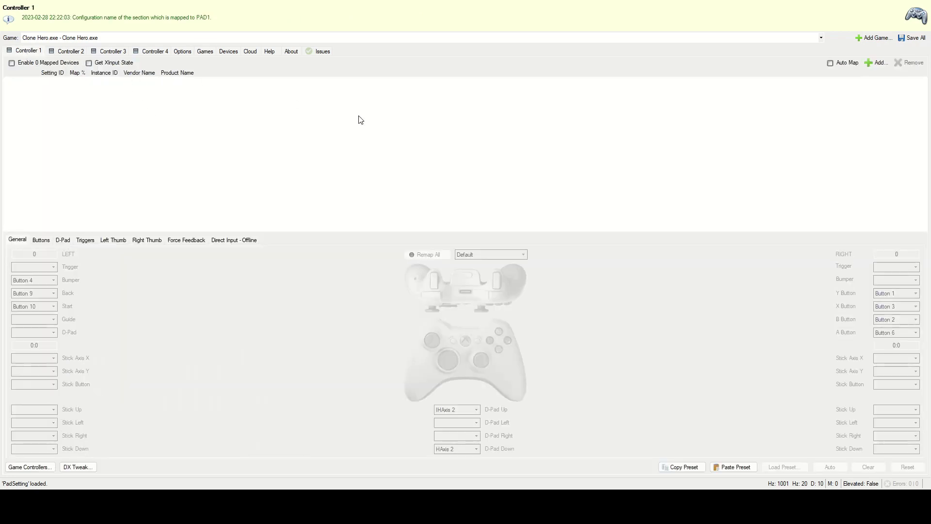
Step: Add the 390DA9F0 Twin USB Joystick as Controller 1's mapped device
{"action": "left_click", "coordinate": [877, 62]}
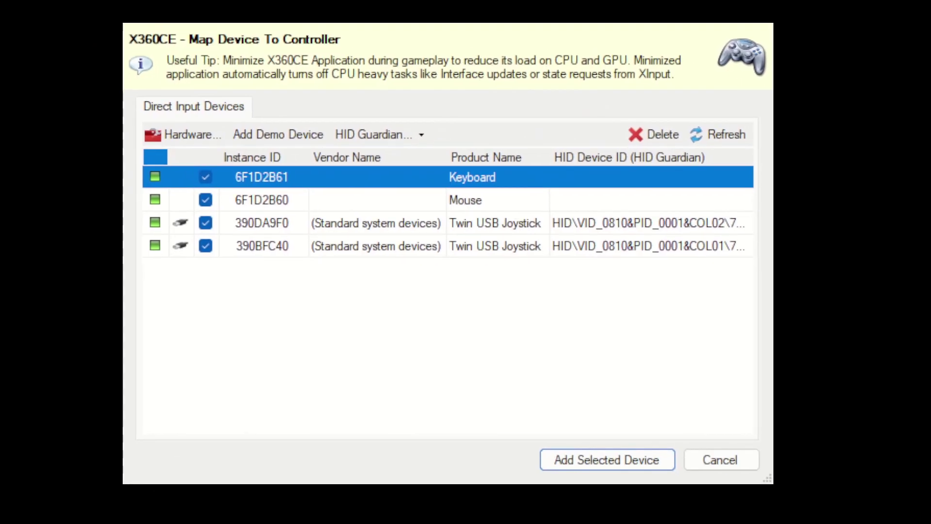
{"action": "left_click", "coordinate": [380, 226]}
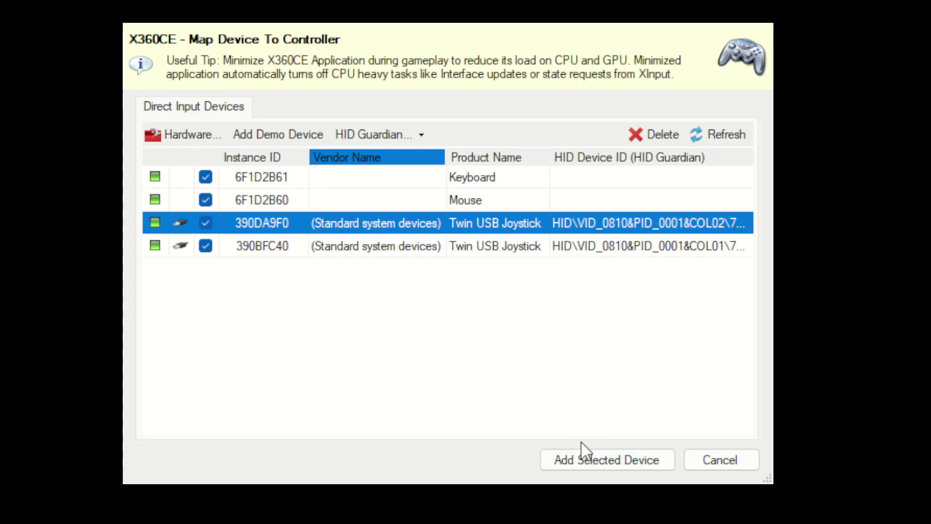
{"action": "left_click", "coordinate": [590, 464]}
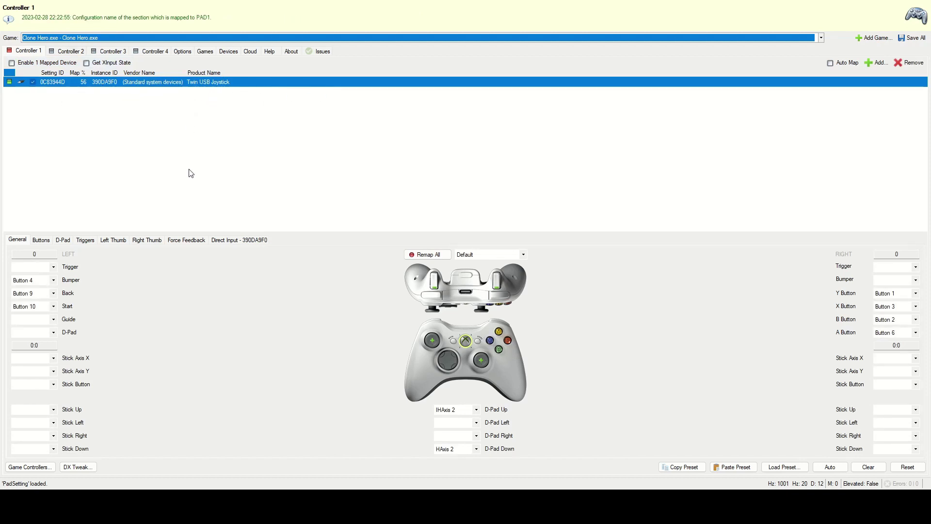
Step: Record guitar buttons for D-pad, D-Pad Down, A, B, Y, X, left bumper, Start and Back
{"action": "left_click", "coordinate": [305, 121]}
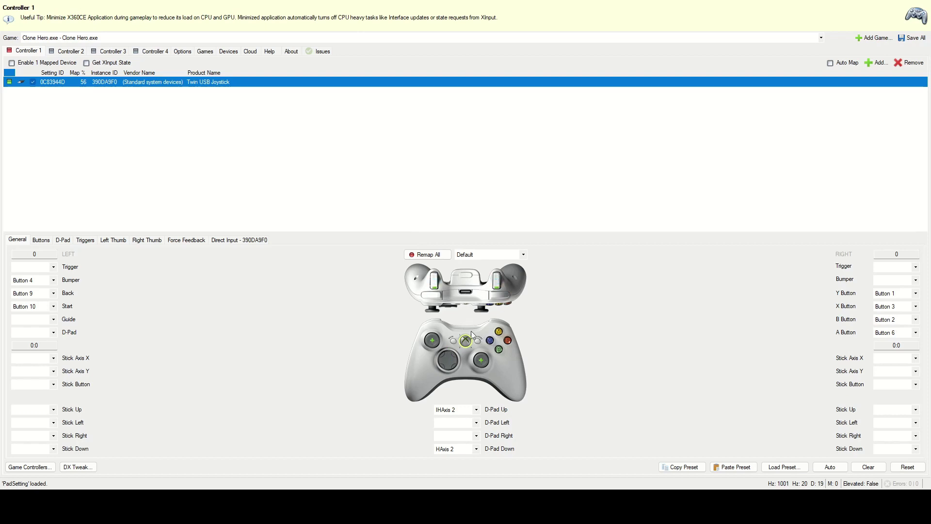
{"action": "left_click", "coordinate": [449, 353]}
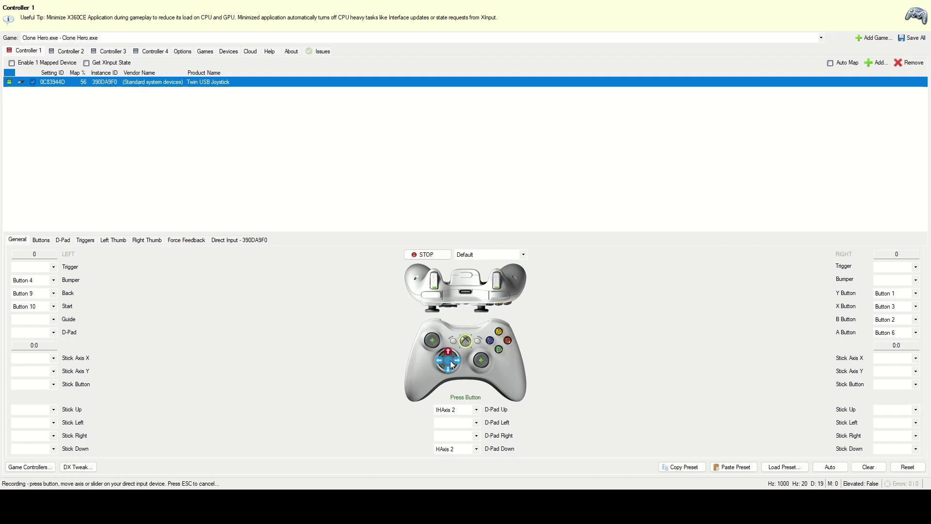
{"action": "left_click", "coordinate": [449, 369]}
{"action": "left_click", "coordinate": [502, 351]}
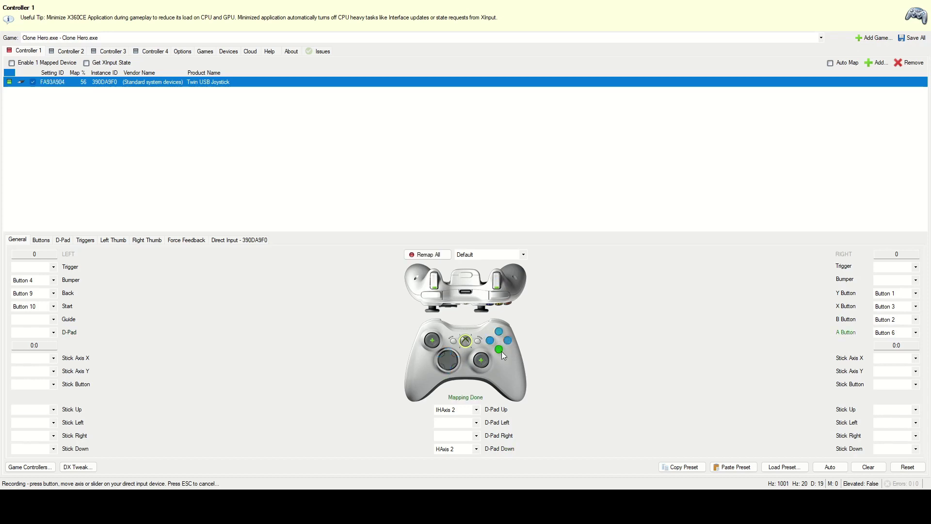
{"action": "left_click", "coordinate": [508, 342]}
{"action": "left_click", "coordinate": [498, 333]}
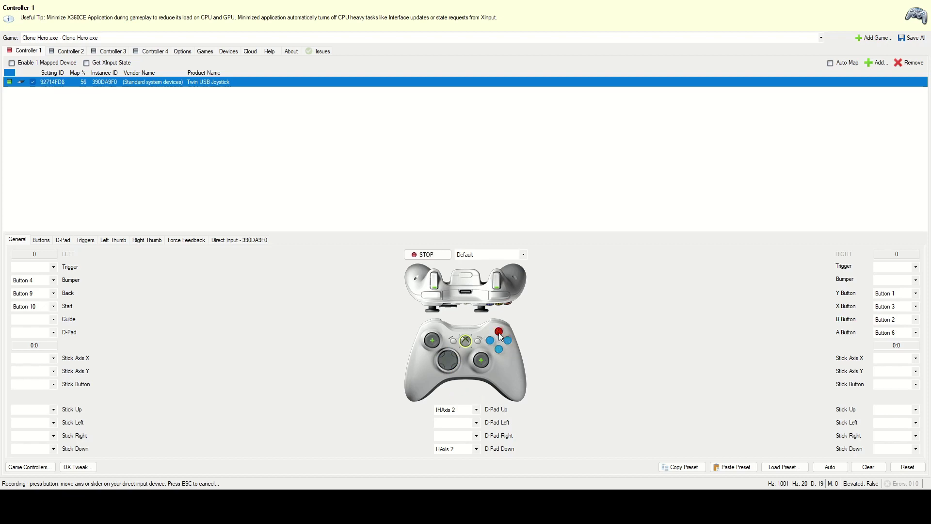
{"action": "left_click", "coordinate": [489, 342]}
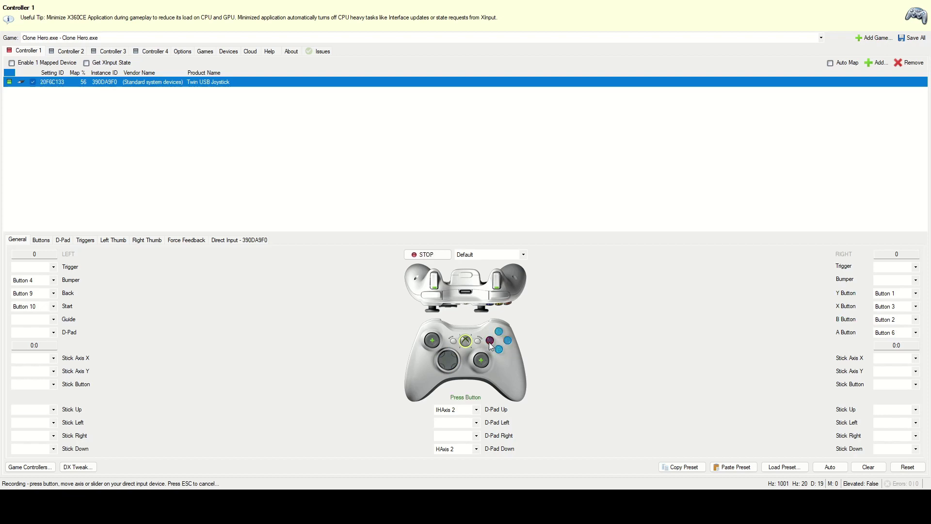
{"action": "left_click", "coordinate": [425, 294]}
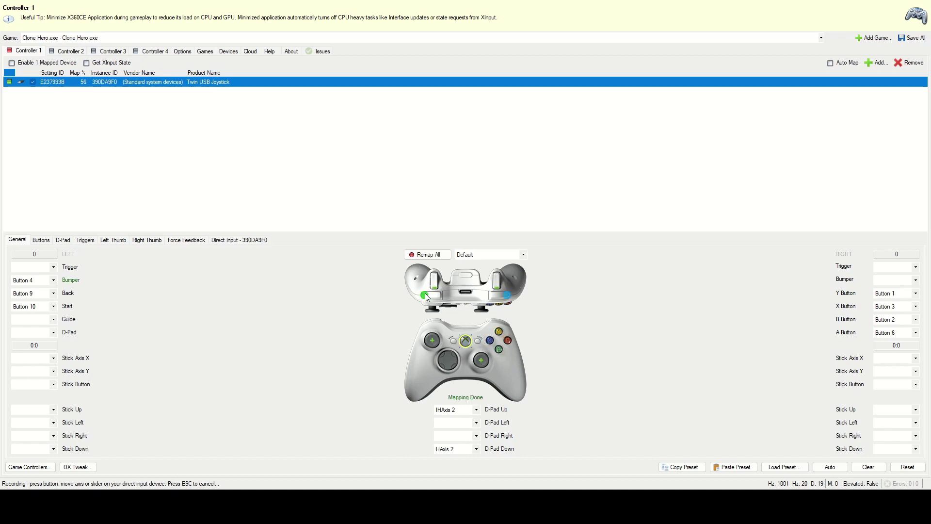
{"action": "left_click", "coordinate": [480, 344]}
{"action": "left_click", "coordinate": [454, 343]}
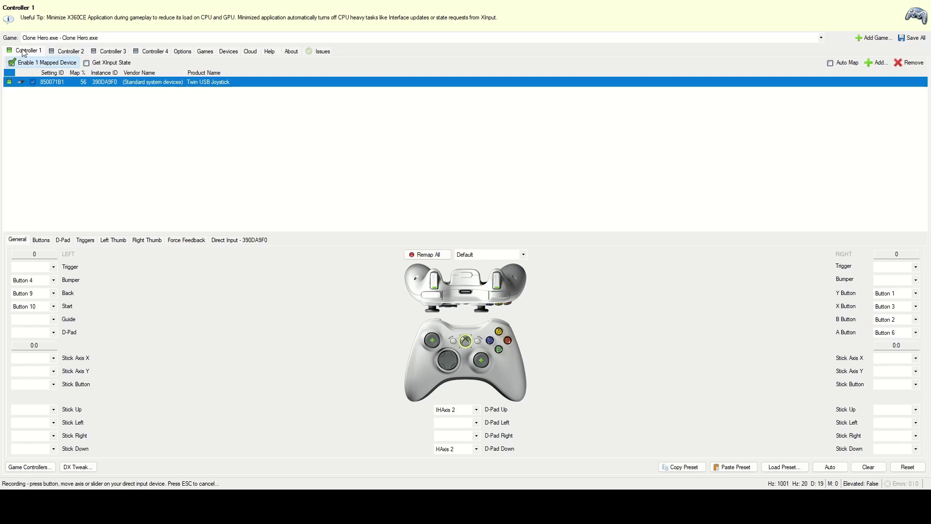
Step: Enable Controller 2's mapped device and paste Controller 1's copied preset into it
{"action": "left_click", "coordinate": [56, 53]}
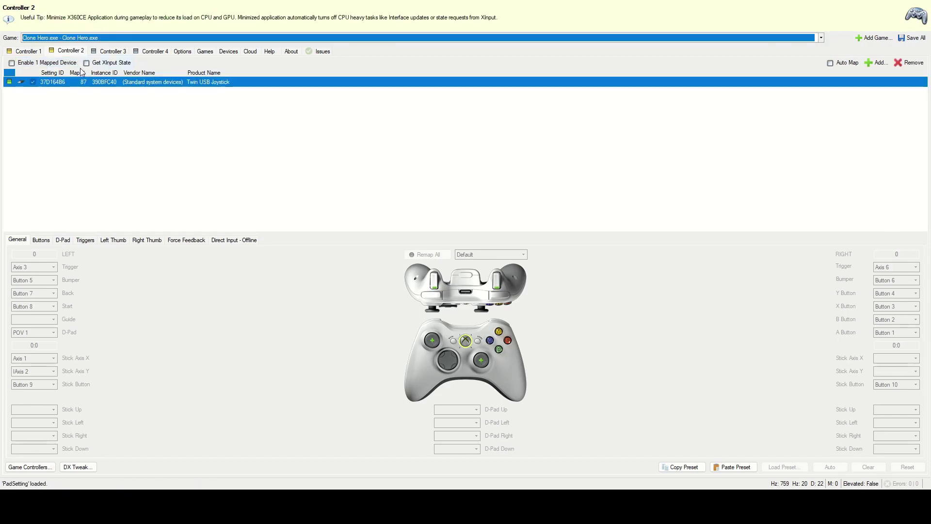
{"action": "left_click", "coordinate": [12, 63]}
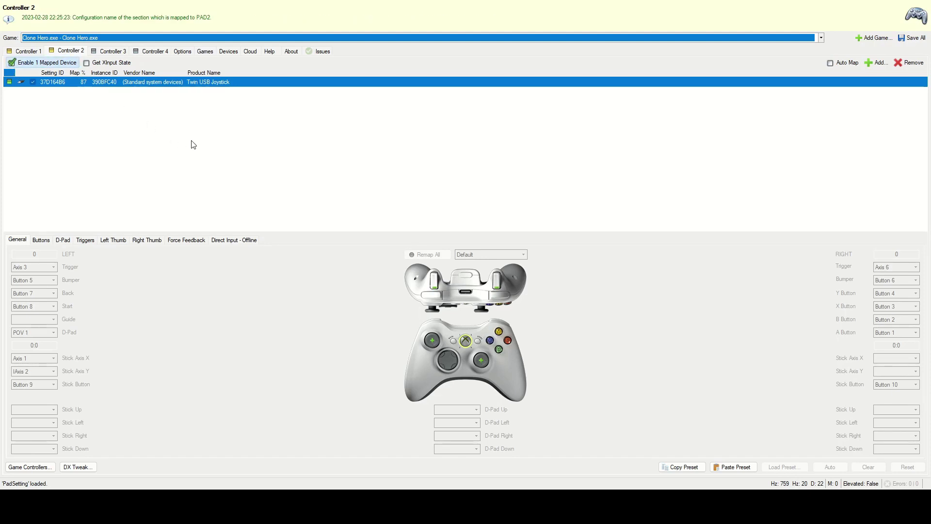
{"action": "left_click", "coordinate": [27, 51]}
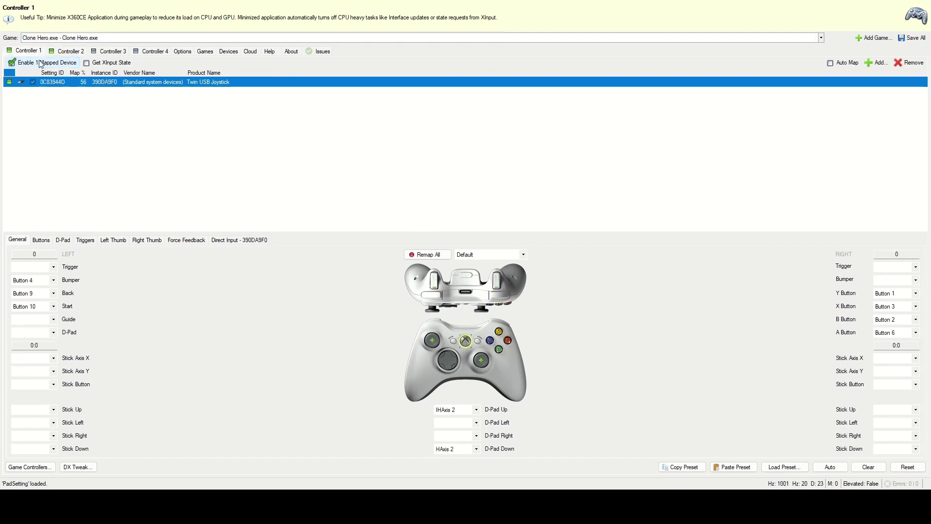
{"action": "left_click", "coordinate": [680, 468]}
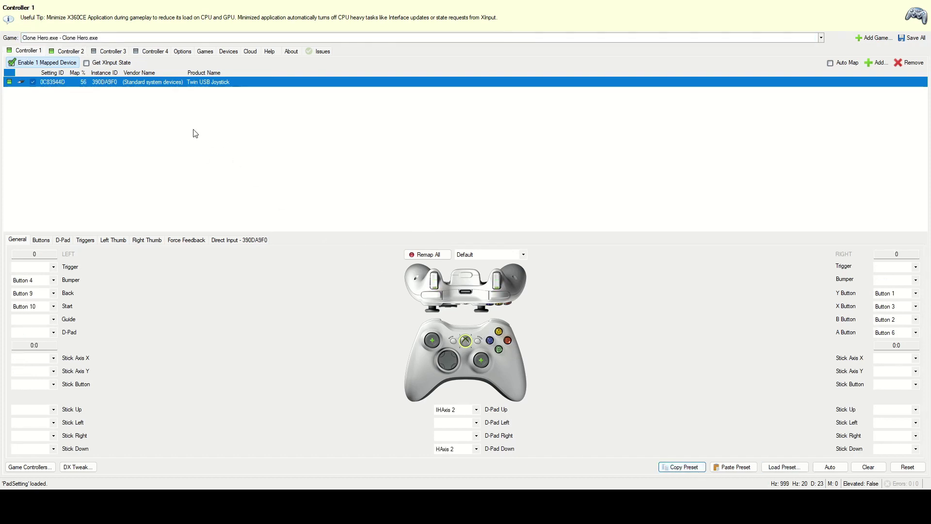
{"action": "left_click", "coordinate": [68, 51]}
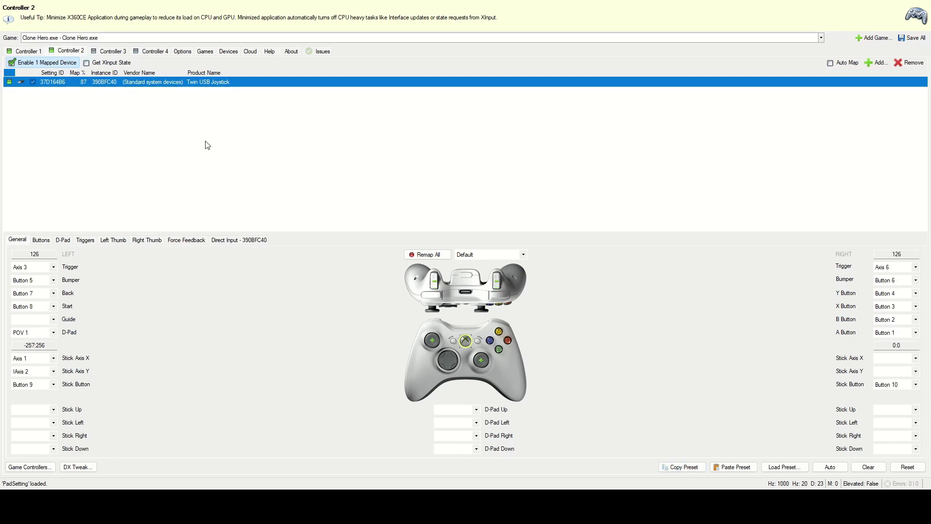
{"action": "left_click", "coordinate": [723, 469]}
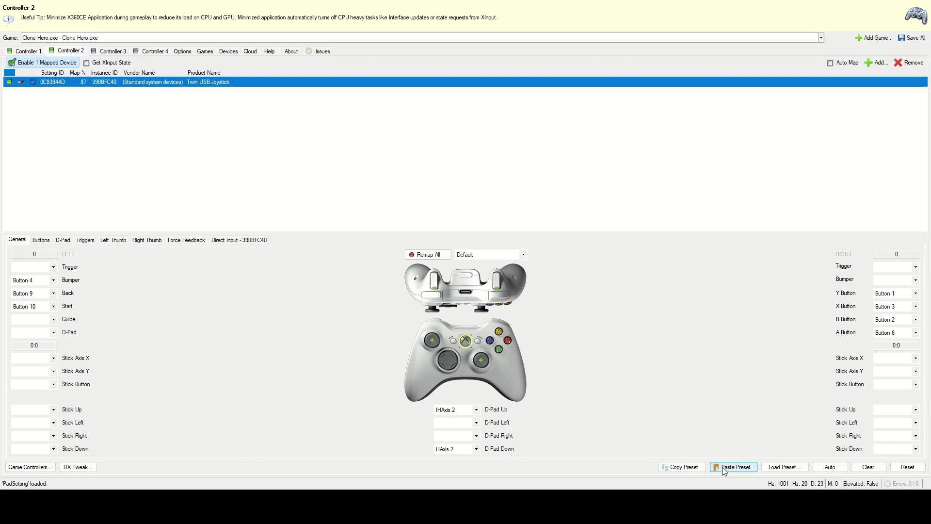
{"action": "left_click", "coordinate": [19, 52]}
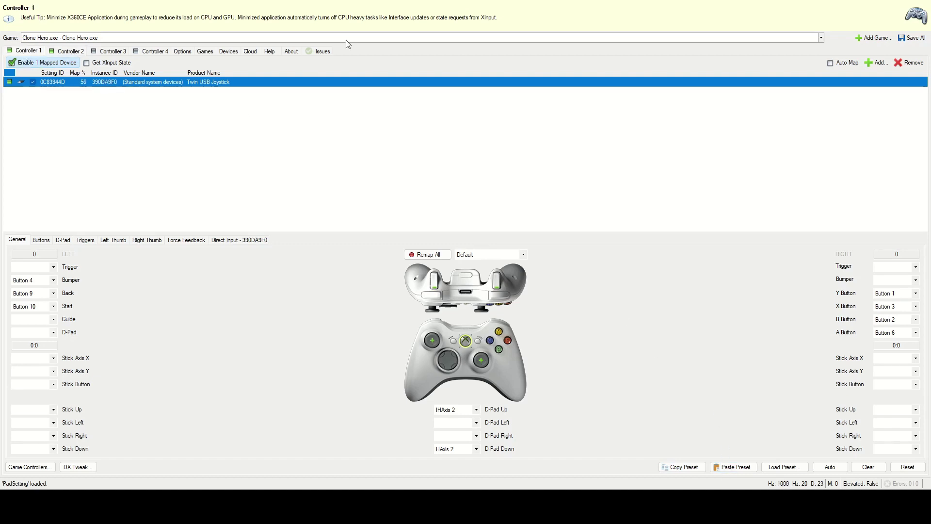
Step: Save all controller settings, review the Devices and Games lists, and open Options
{"action": "left_click", "coordinate": [914, 39]}
{"action": "left_click", "coordinate": [229, 51]}
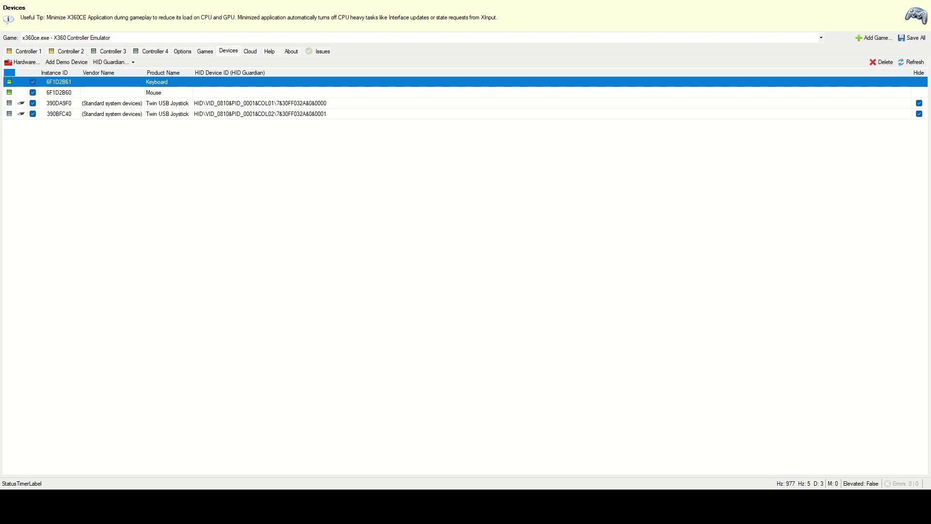
{"action": "left_click", "coordinate": [205, 51]}
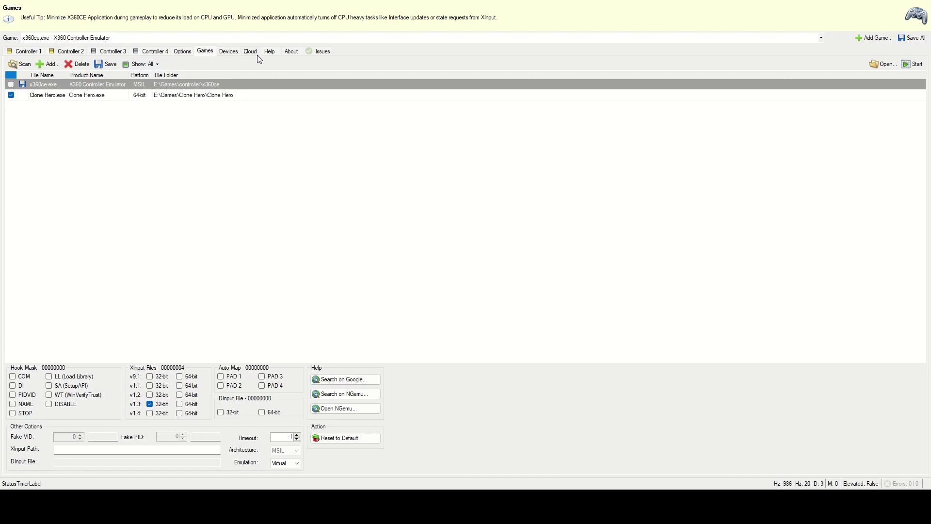
{"action": "left_click", "coordinate": [182, 51]}
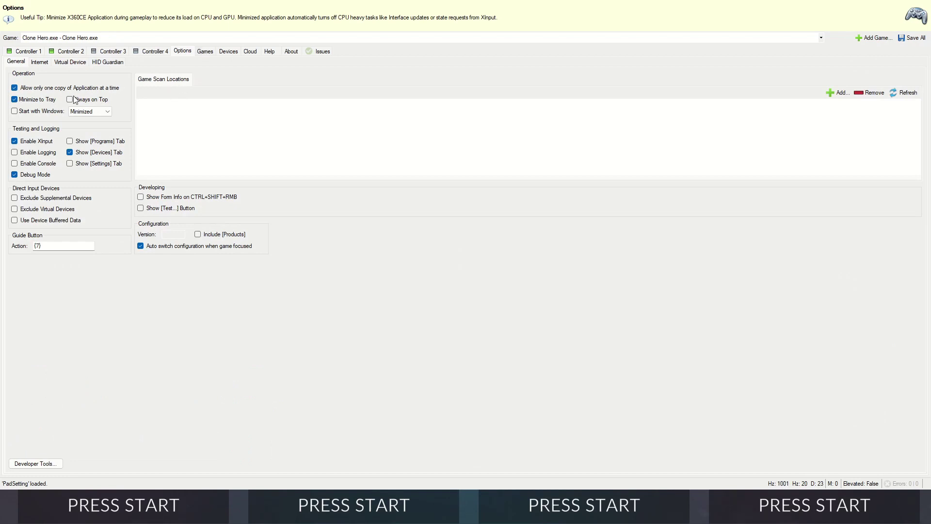
Step: Uncheck Minimize to Tray, check Controller 1 and 2 mappings, and finish on Controller 1
{"action": "left_click", "coordinate": [16, 100]}
{"action": "left_click", "coordinate": [27, 53]}
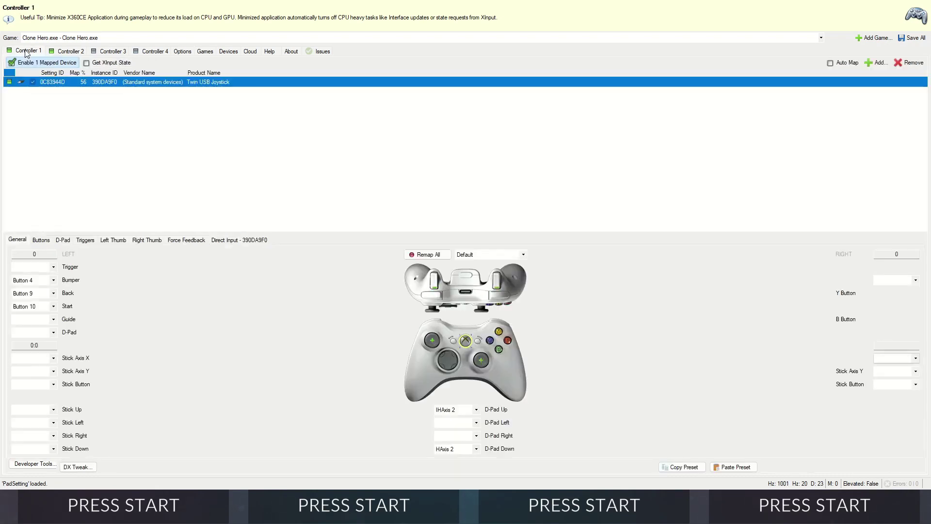
{"action": "left_click", "coordinate": [62, 49]}
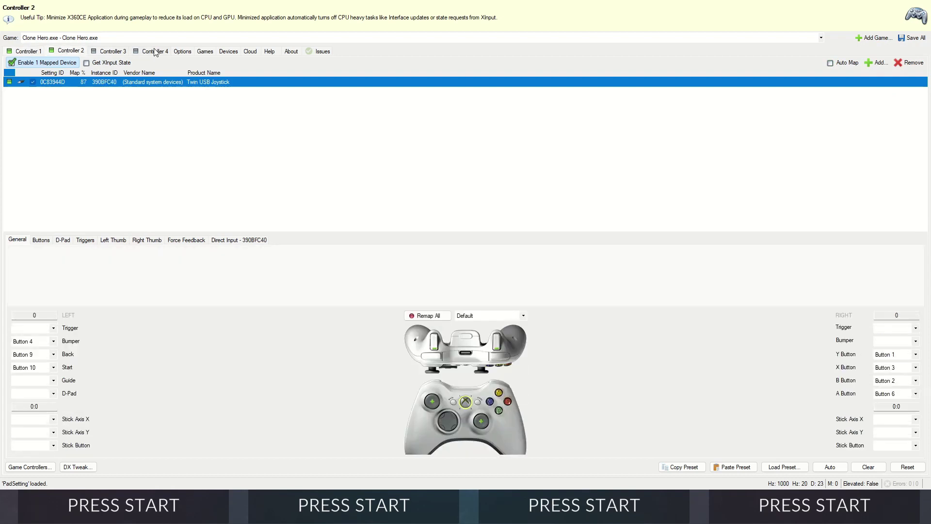
{"action": "left_click", "coordinate": [185, 53]}
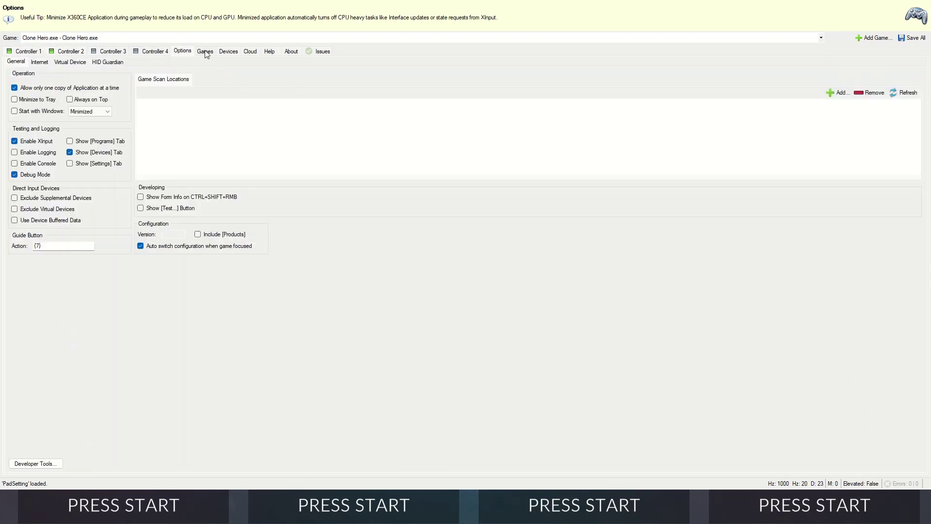
{"action": "left_click", "coordinate": [35, 53]}
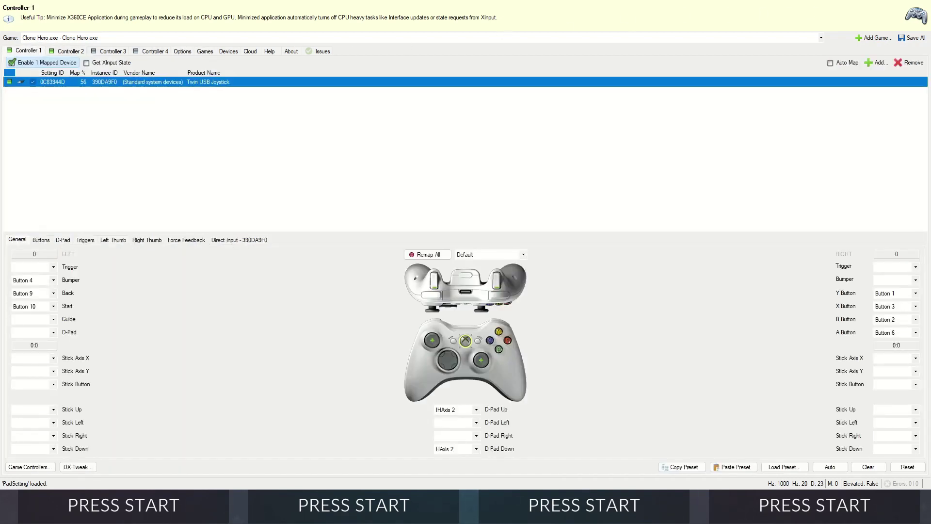
Step: In Clone Hero's Controller Remap, bind the Green action to the guitar's green fret
{"action": "key", "text": "alt+Tab"}
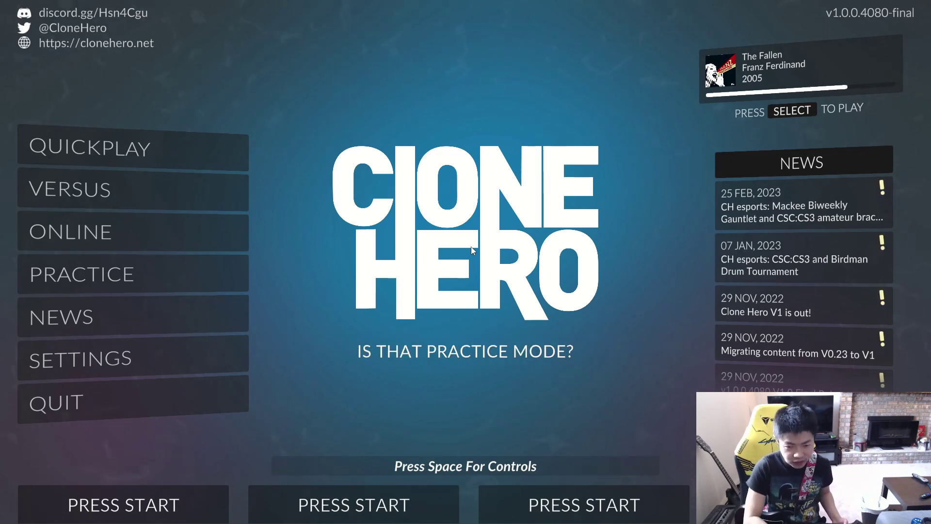
{"action": "key", "text": "space"}
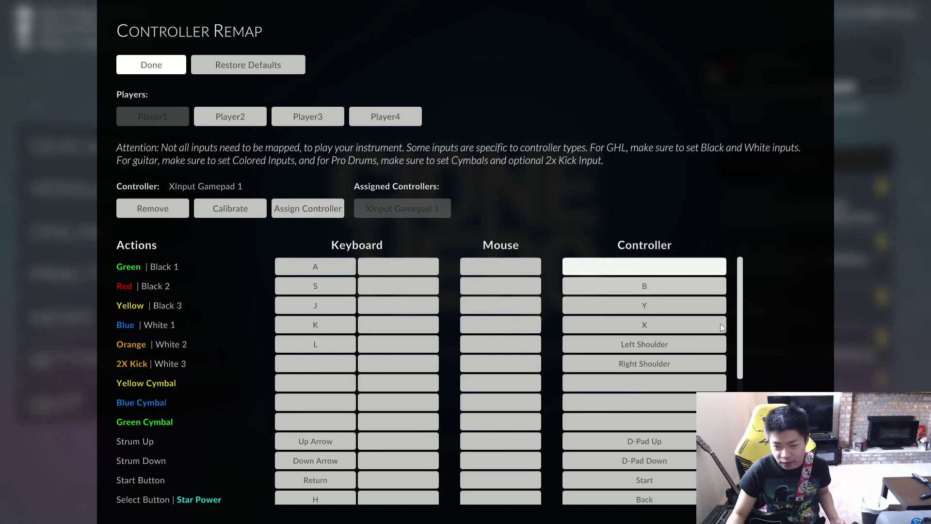
{"action": "left_click", "coordinate": [647, 268]}
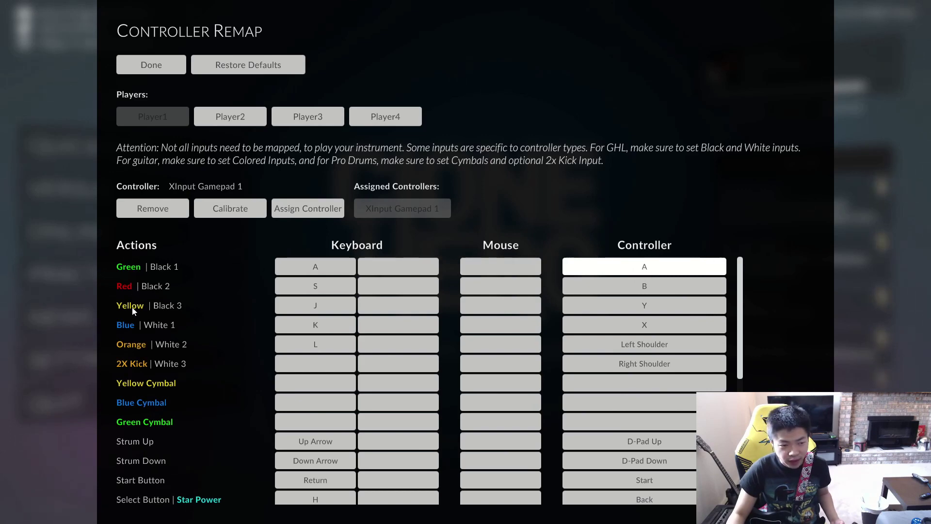
Step: Scroll through the remap list to review the other controller bindings
{"action": "scroll", "coordinate": [144, 345], "scroll_direction": "down", "scroll_amount": 5}
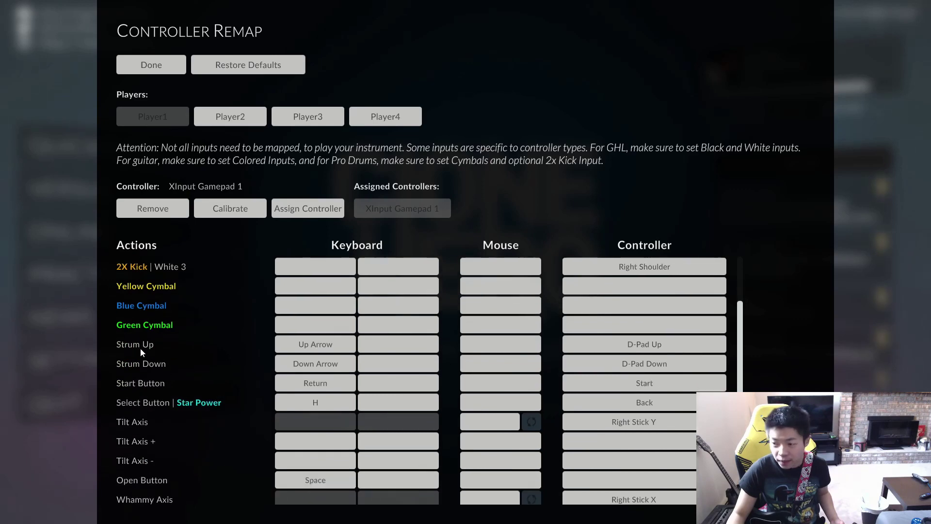
{"action": "scroll", "coordinate": [146, 369], "scroll_direction": "down", "scroll_amount": 1}
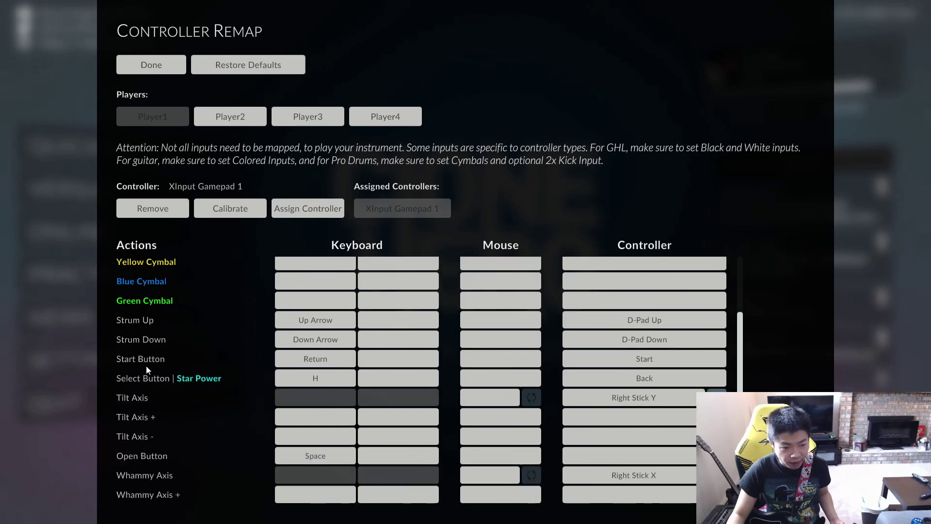
{"action": "scroll", "coordinate": [148, 370], "scroll_direction": "down", "scroll_amount": 2}
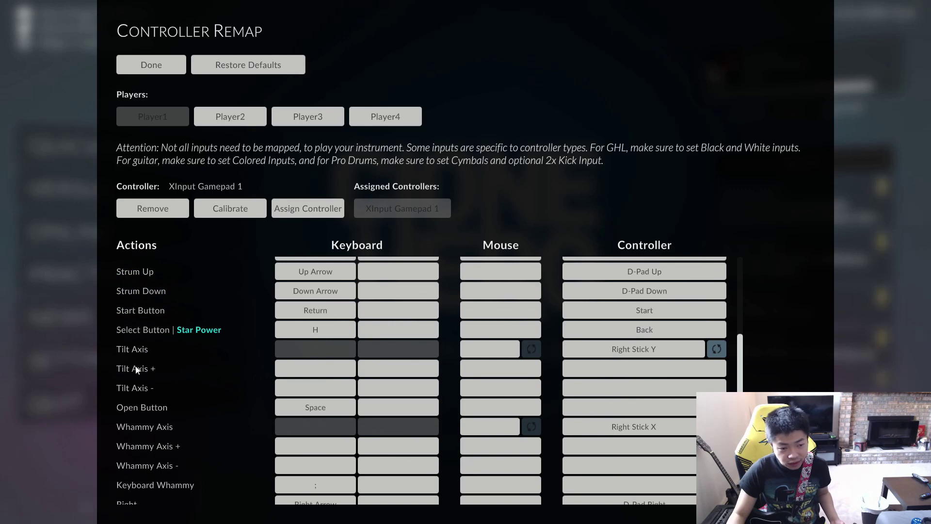
{"action": "scroll", "coordinate": [147, 359], "scroll_direction": "down", "scroll_amount": 5}
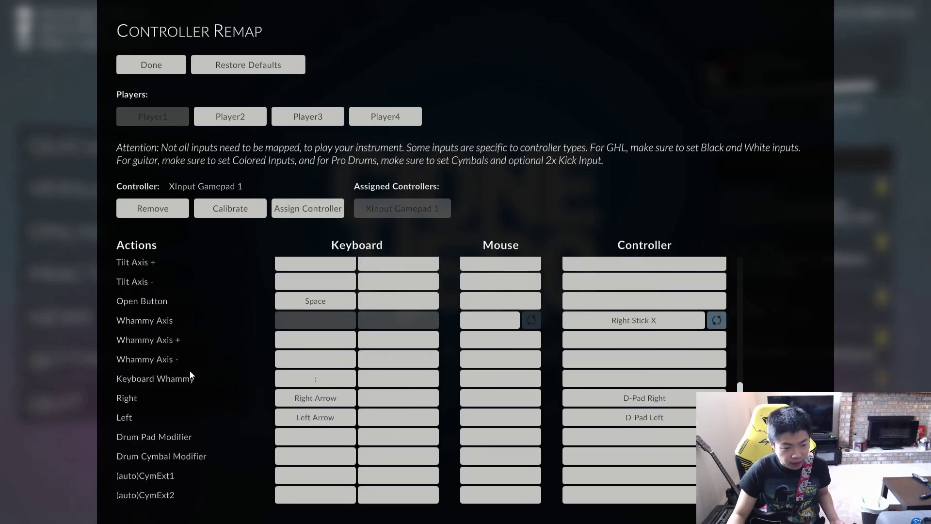
{"action": "scroll", "coordinate": [193, 376], "scroll_direction": "up", "scroll_amount": 8}
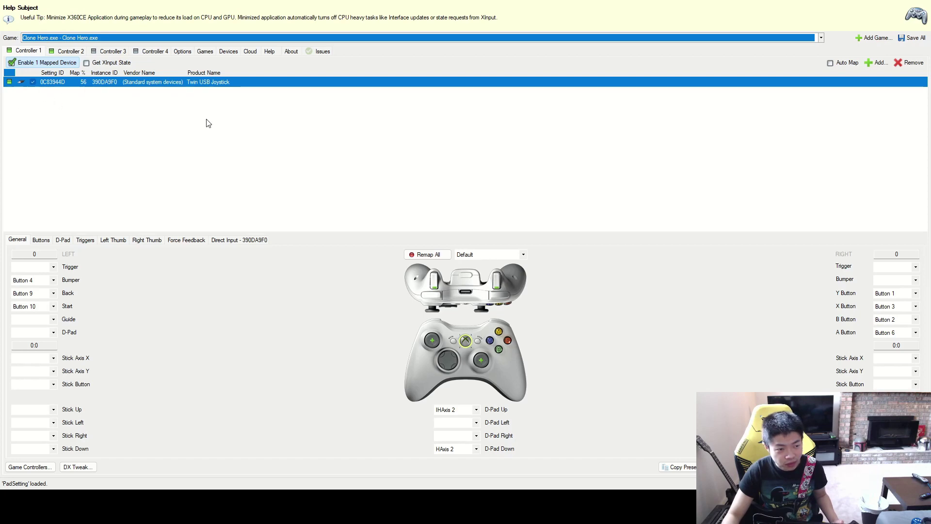
Step: Enable Controller 1's single mapped guitar device
{"action": "left_click", "coordinate": [15, 62]}
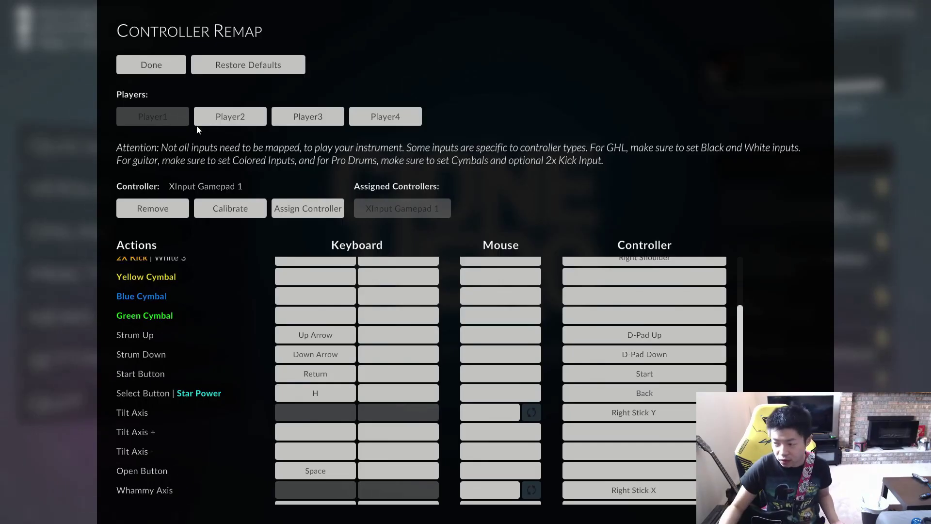
Step: Close the remap screen and join as player one with the chosen profile
{"action": "left_click", "coordinate": [148, 67]}
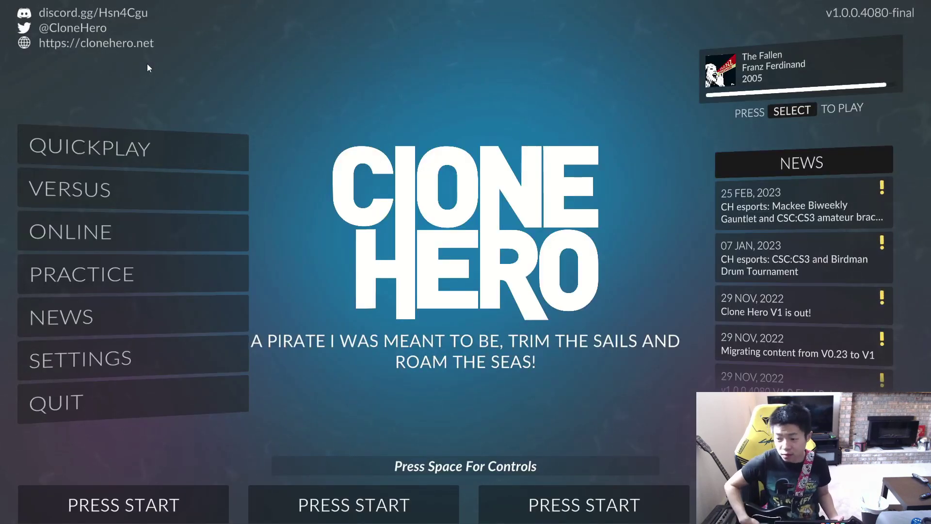
{"action": "key", "text": "Return"}
{"action": "key", "text": "Down"}
{"action": "key", "text": "Down"}
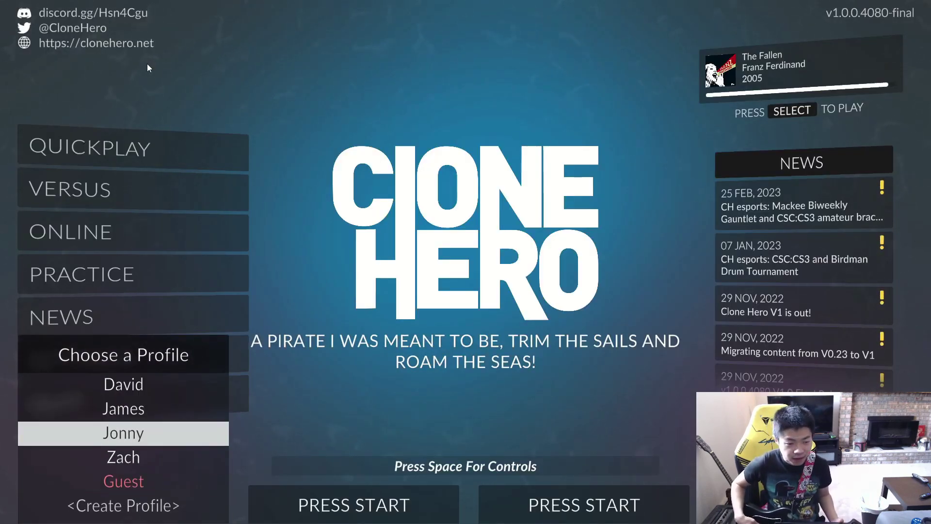
{"action": "key", "text": "Return"}
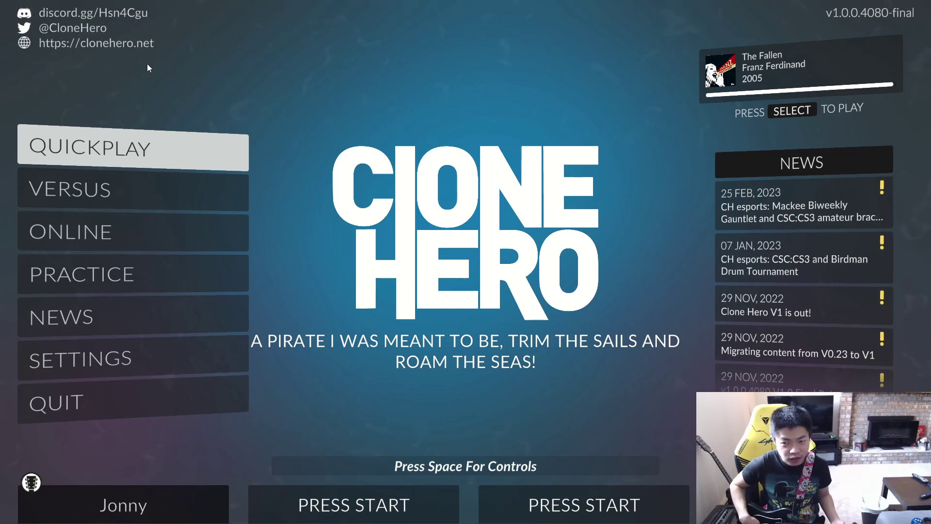
Step: In Quickplay, select Animal I Have Become and choose Lead Guitar
{"action": "key", "text": "Return"}
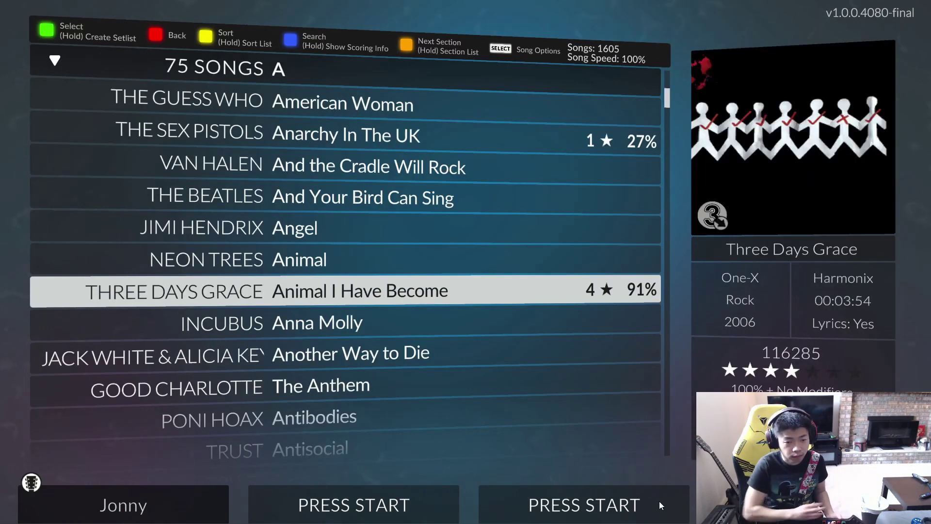
{"action": "key", "text": "Return"}
{"action": "key", "text": "Return"}
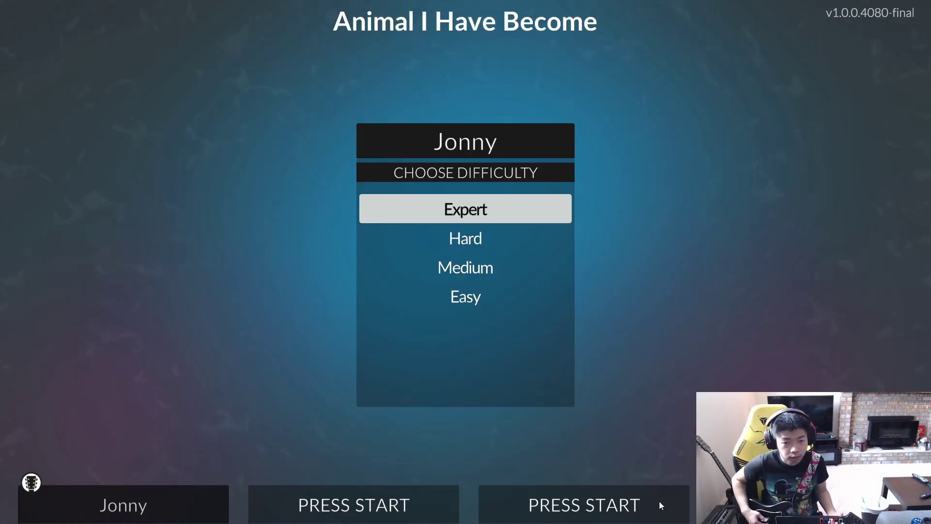
Step: Confirm Hard difficulty with no modifiers to start Animal I Have Become
{"action": "key", "text": "Down"}
{"action": "key", "text": "Return"}
{"action": "key", "text": "Return"}
{"action": "key", "text": "Return"}
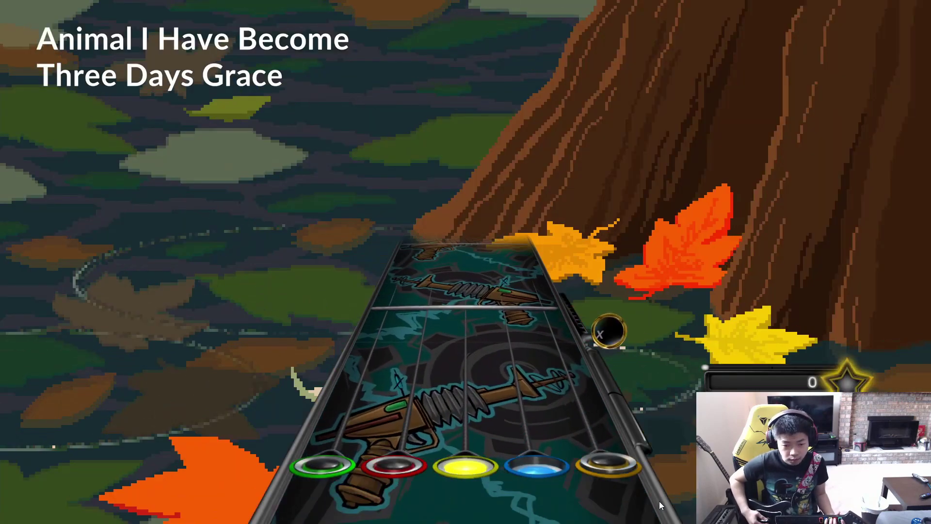